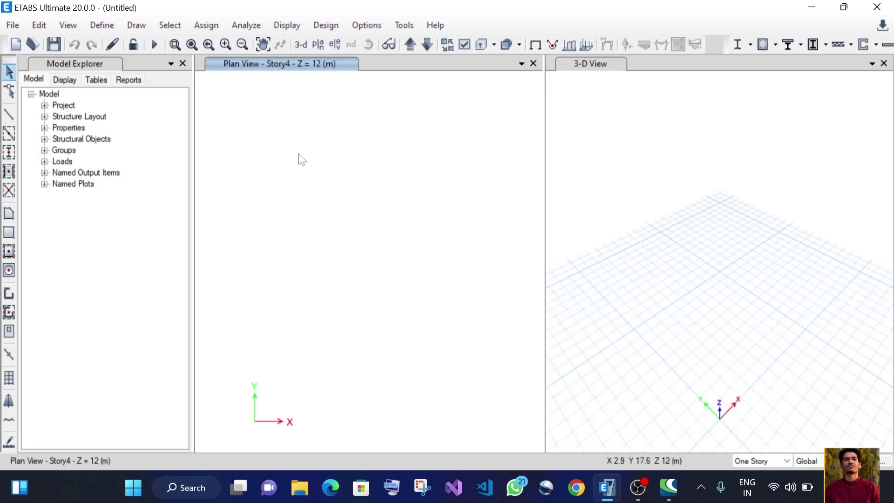
# Close the Model Explorer and the 3-D view so that only the Story4 plan view remains open
pyautogui.click(183, 64)
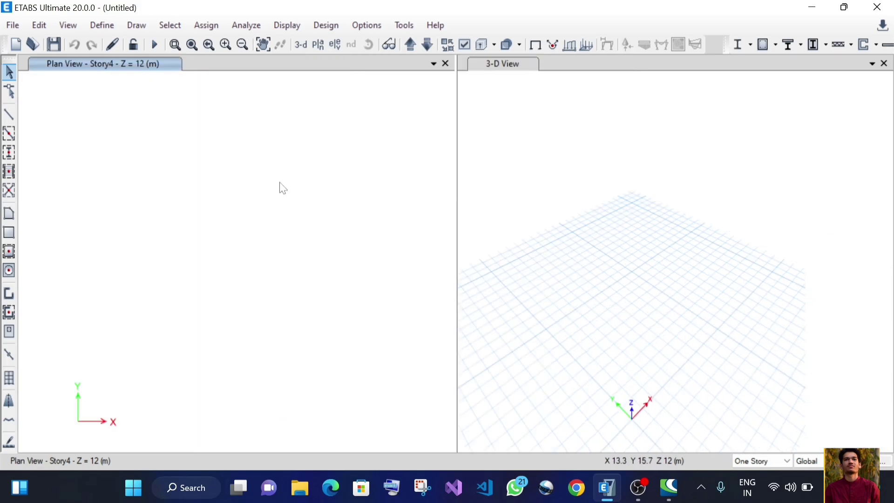
pyautogui.click(884, 63)
pyautogui.click(884, 64)
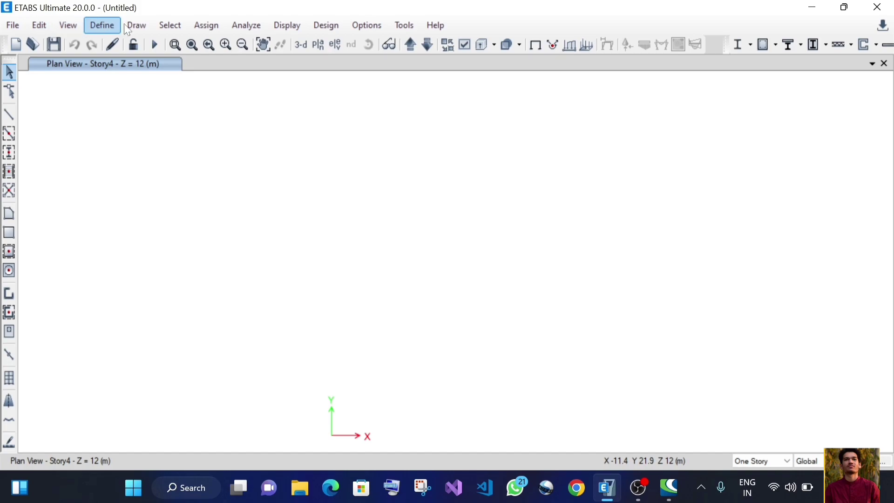
# Draw three end-to-end horizontal ConcBm frame spans, each about 5 m long, in the Story4 plan
pyautogui.click(9, 114)
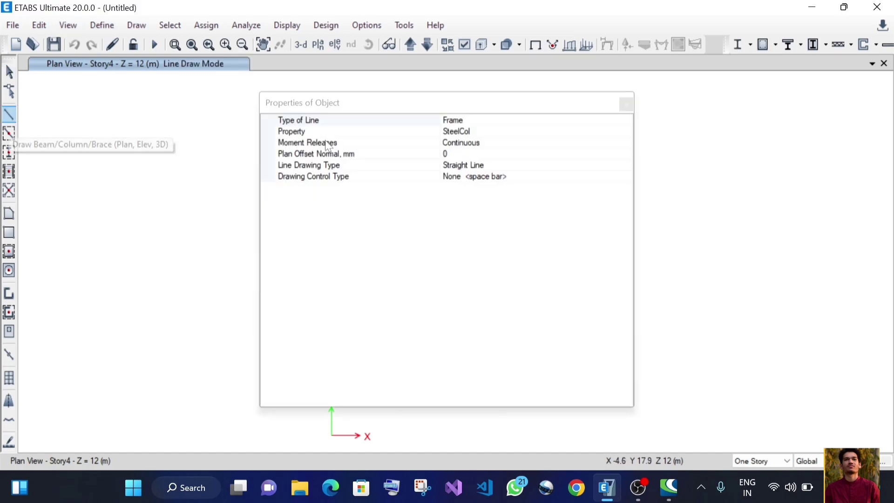
pyautogui.click(625, 133)
pyautogui.click(626, 131)
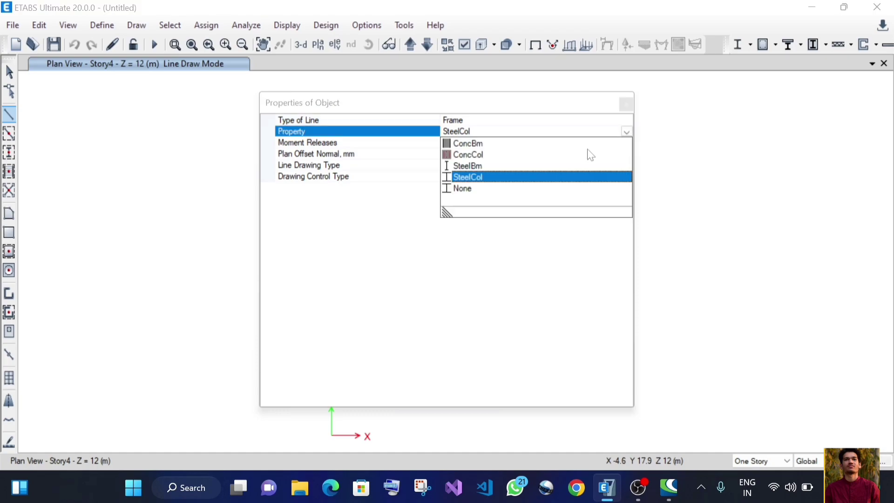
pyautogui.click(479, 144)
pyautogui.moveTo(399, 105); pyautogui.dragTo(715, 91)
pyautogui.click(211, 232)
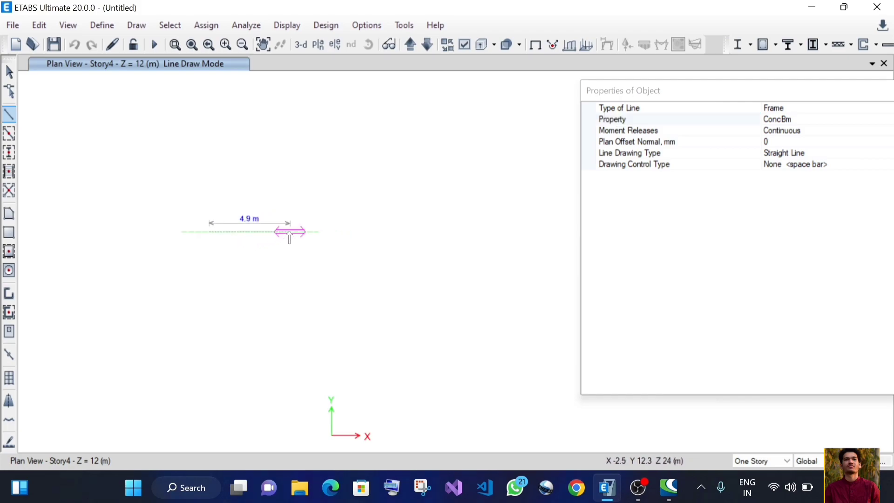
pyautogui.click(293, 232)
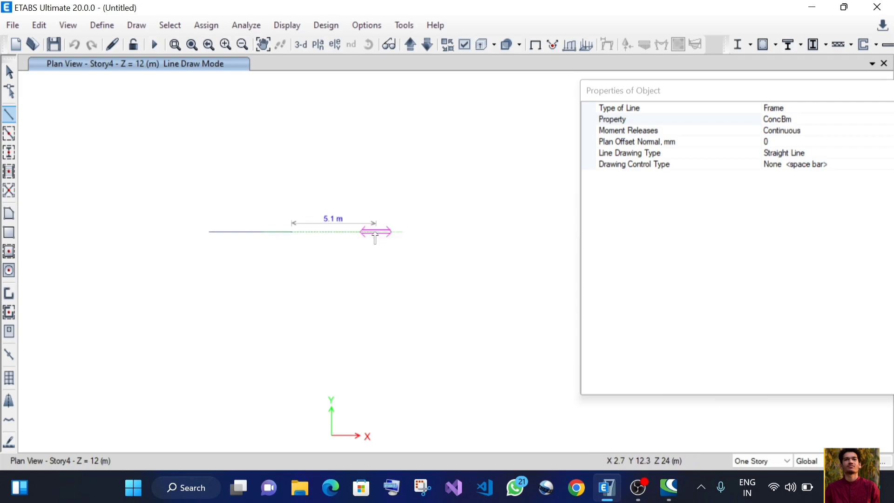
pyautogui.click(374, 233)
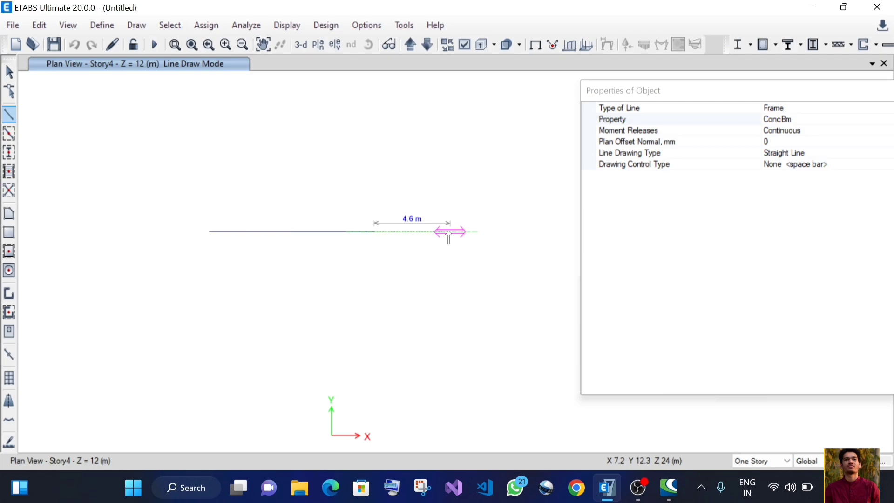
pyautogui.doubleClick(457, 232)
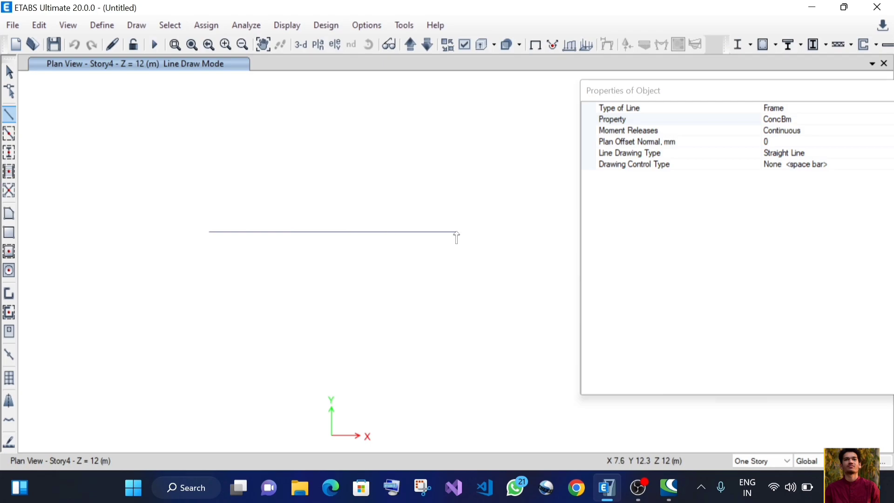
pyautogui.press('Escape')
# Assign a pinned restraint, fixing Translation X, Y and Z, to the joint at the beam's left end
pyautogui.moveTo(186, 210)
pyautogui.mouseDown()
pyautogui.moveTo(320, 256)
pyautogui.moveTo(529, 279)
pyautogui.mouseUp()
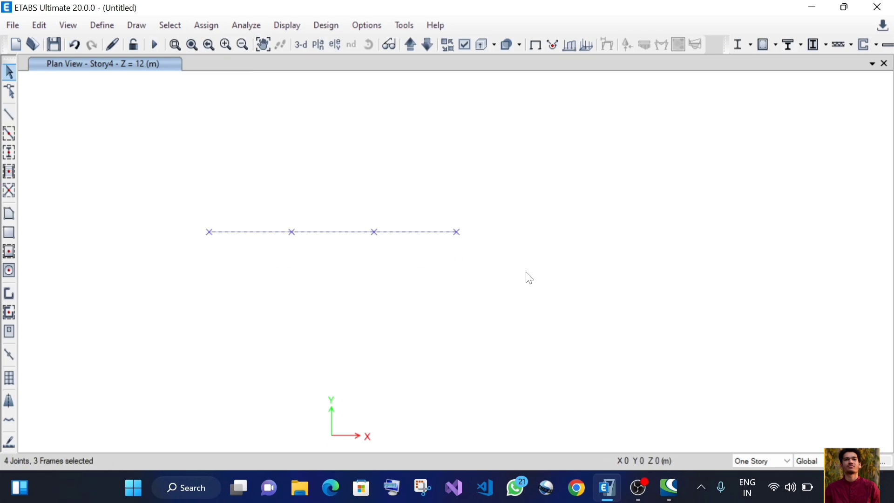
pyautogui.hotkey('ctrl', 'q')
pyautogui.moveTo(189, 216); pyautogui.dragTo(230, 268)
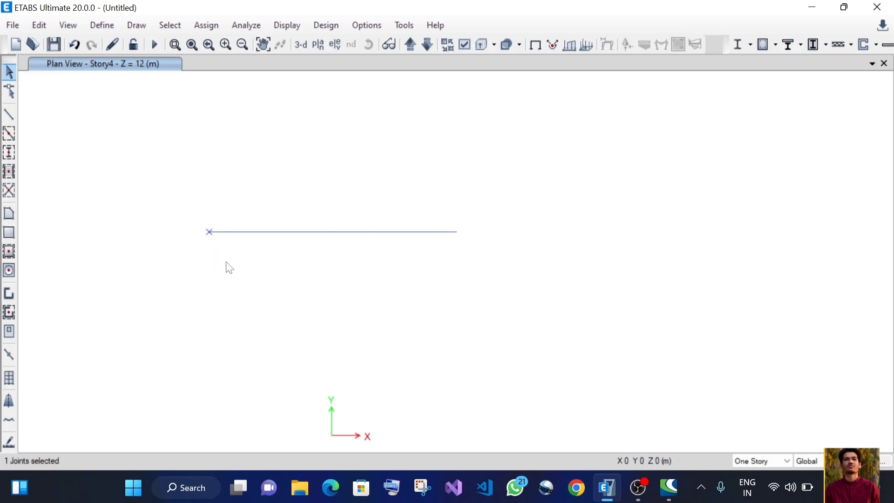
pyautogui.click(207, 25)
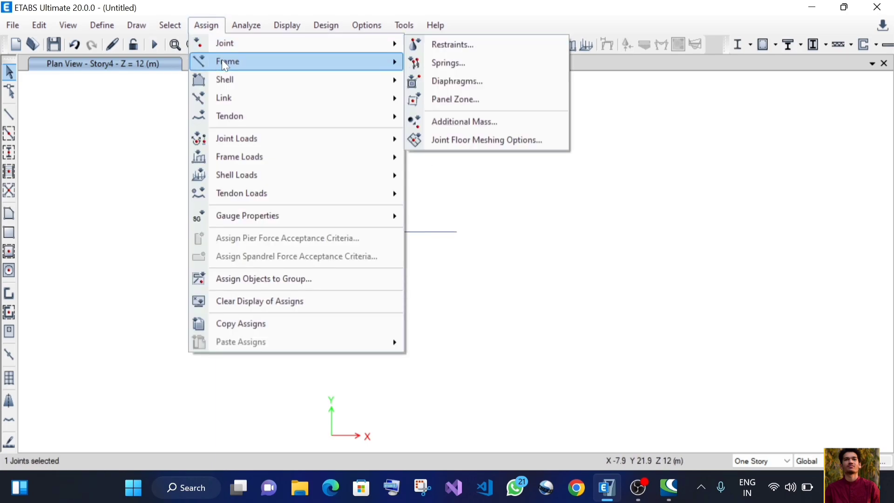
pyautogui.click(454, 45)
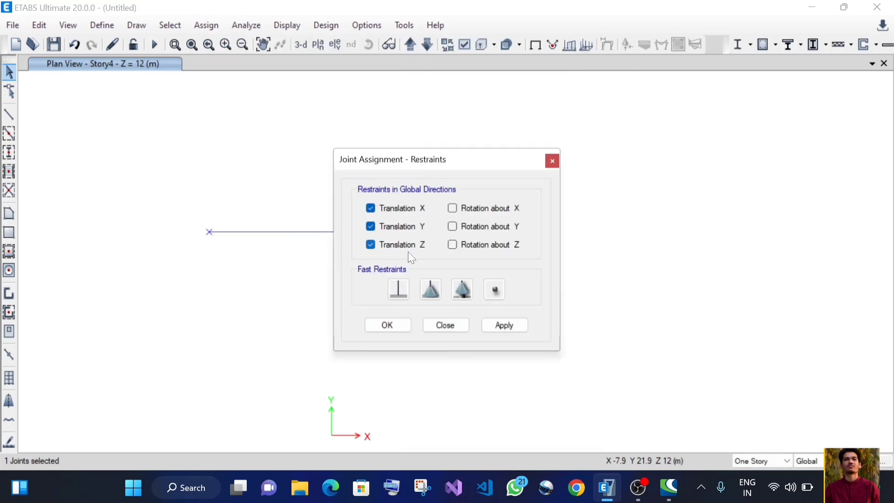
pyautogui.moveTo(422, 163); pyautogui.dragTo(640, 114)
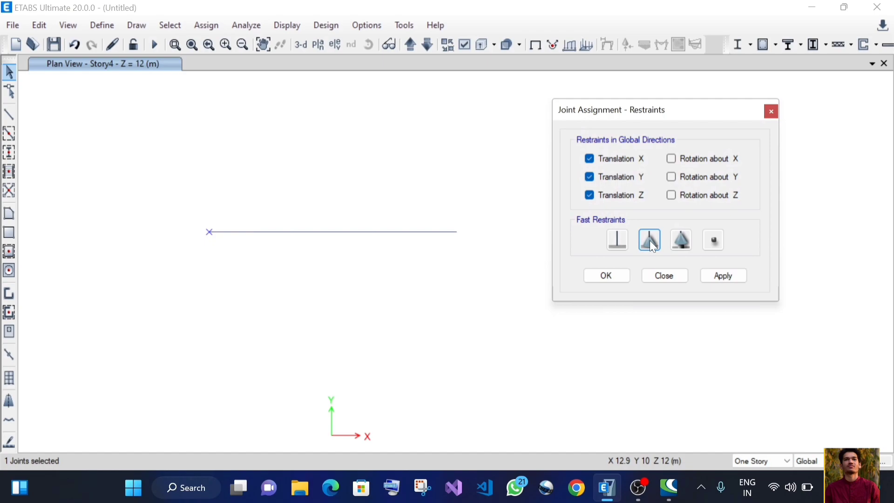
pyautogui.click(726, 276)
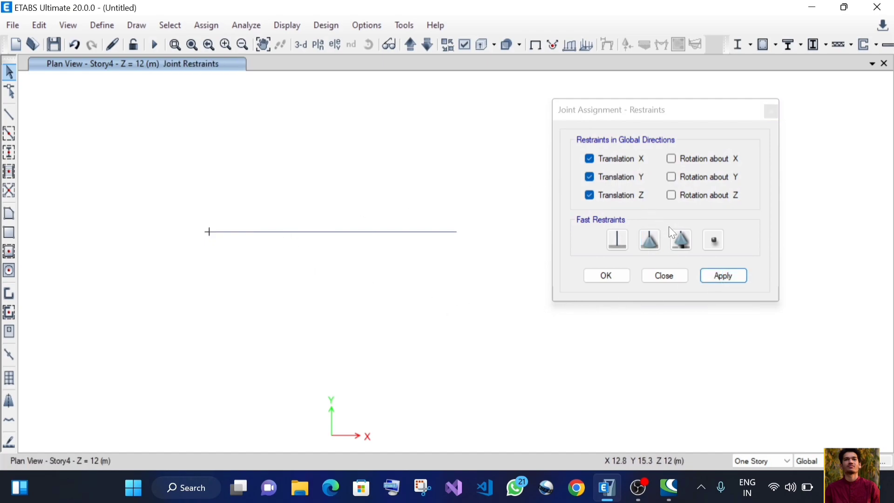
# Assign a roller restraint with only Translation Z fixed to the other three beam joints
pyautogui.click(682, 241)
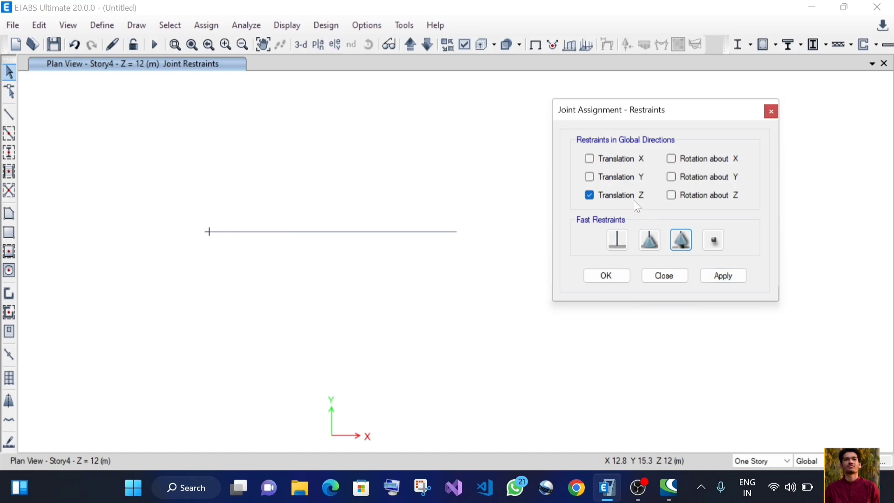
pyautogui.moveTo(235, 216); pyautogui.dragTo(494, 268)
pyautogui.click(728, 276)
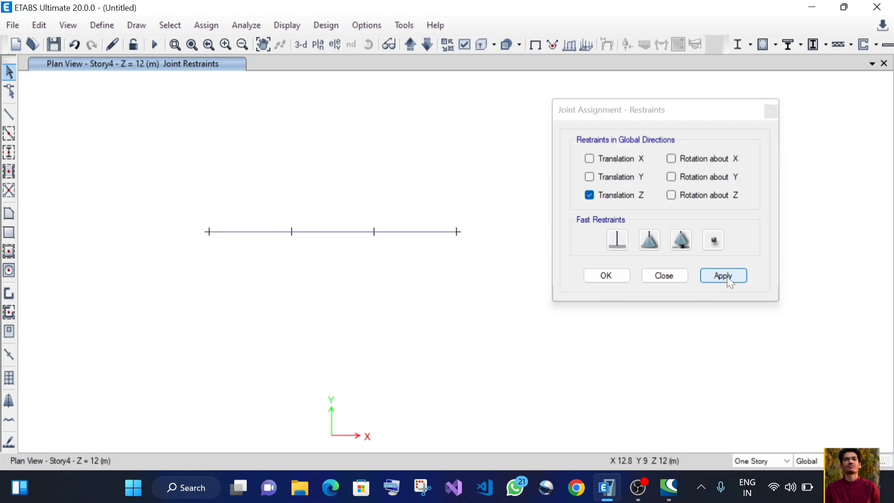
pyautogui.click(663, 276)
# Inspect the beam's joint supports in the 3-D view and return to the Story4 plan view
pyautogui.click(300, 45)
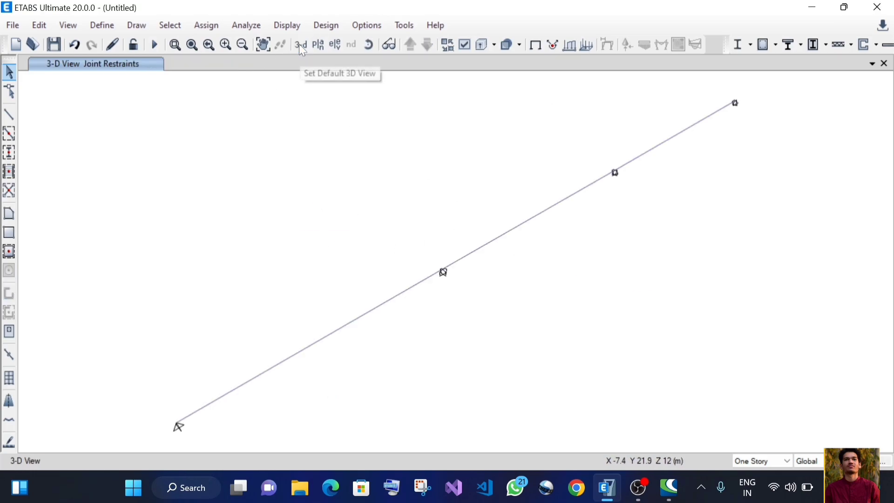
pyautogui.scroll(-4, 410, 189)
pyautogui.scroll(4, 463, 205)
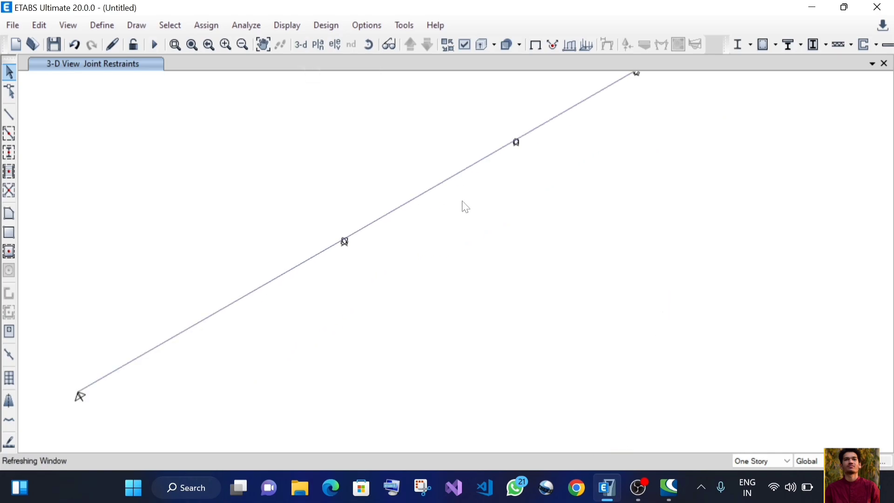
pyautogui.scroll(-4, 341, 229)
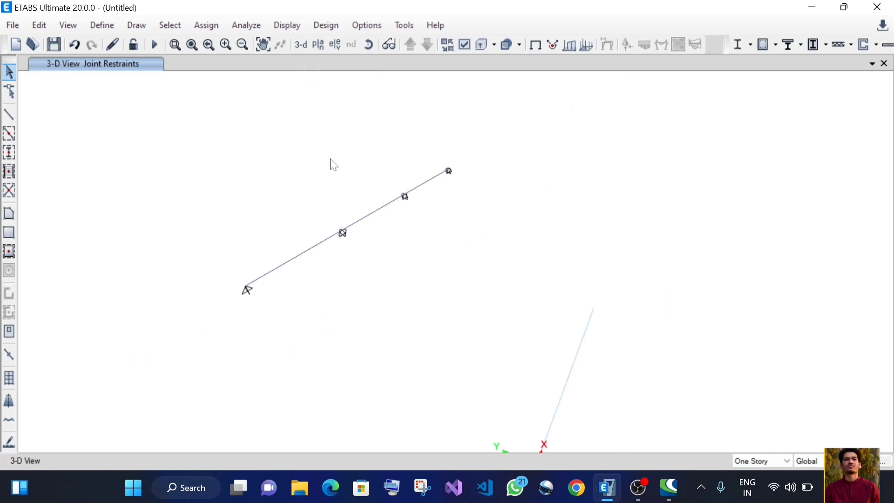
pyautogui.click(318, 45)
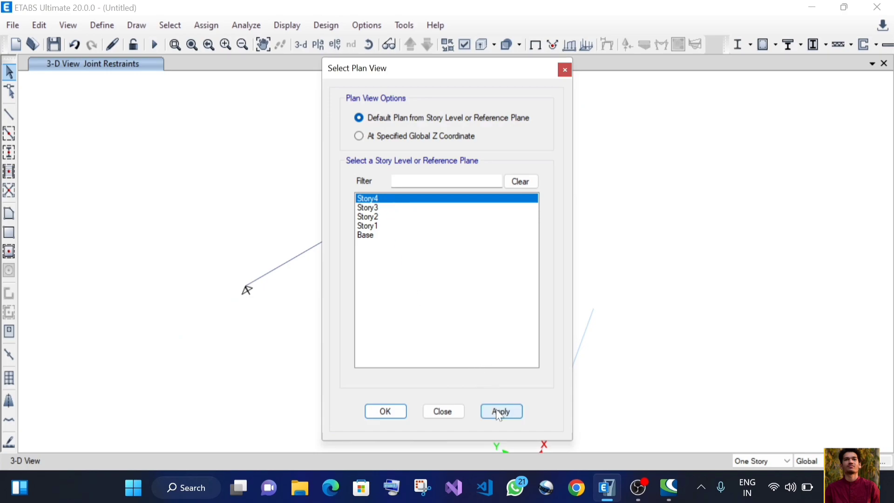
pyautogui.click(502, 411)
pyautogui.click(439, 412)
pyautogui.scroll(-4, 403, 221)
pyautogui.scroll(2, 404, 222)
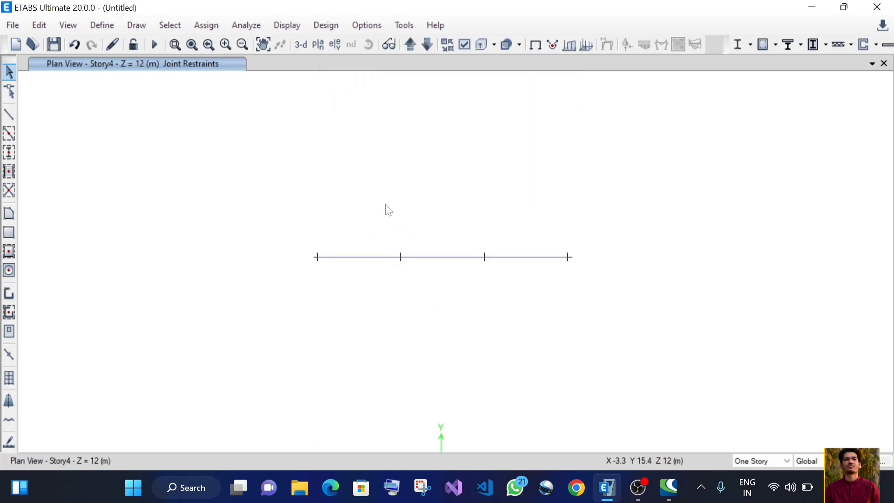
# Open the frame point load assignment and measure load distances as absolute distance from End-I
pyautogui.click(102, 25)
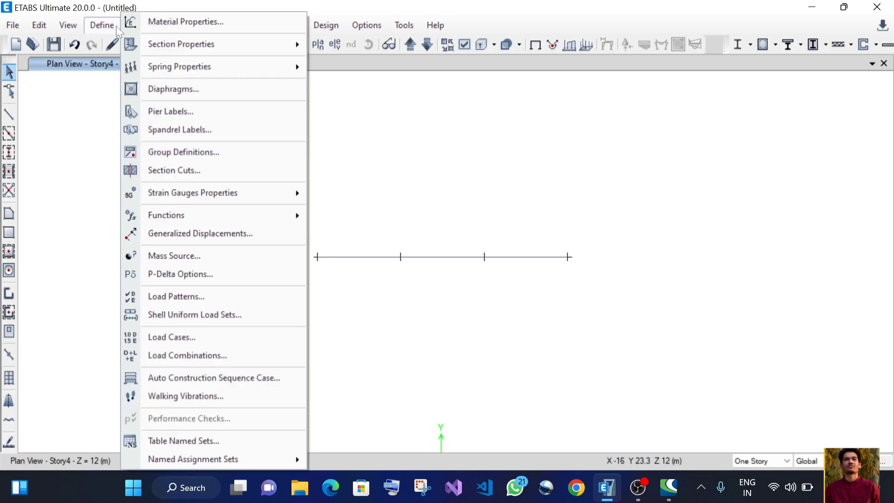
pyautogui.click(116, 26)
pyautogui.click(203, 24)
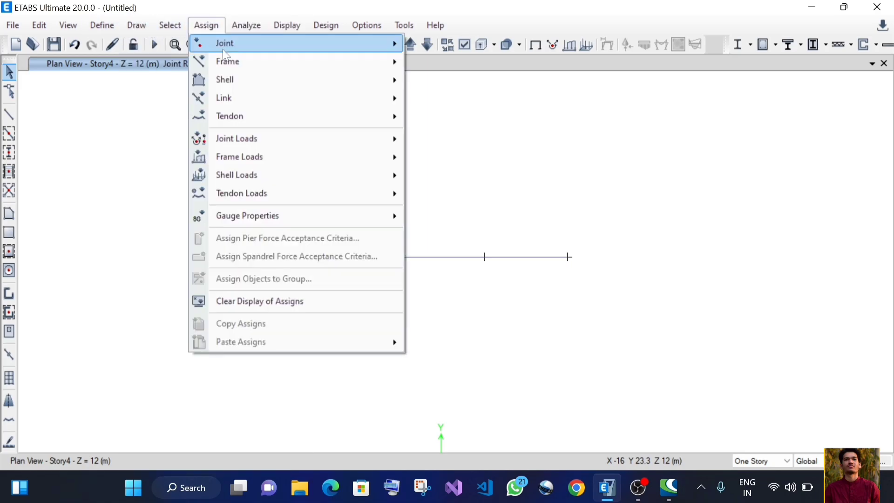
pyautogui.moveTo(248, 155)
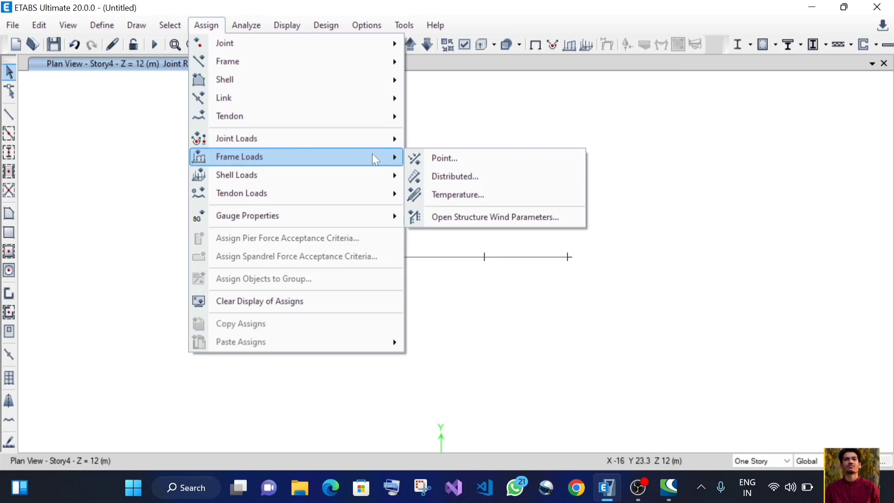
pyautogui.click(438, 158)
pyautogui.moveTo(324, 126); pyautogui.dragTo(577, 89)
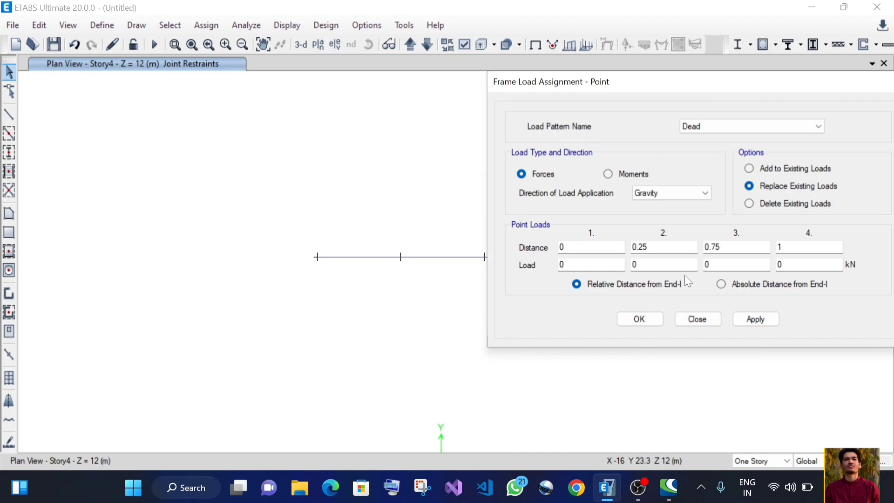
pyautogui.click(722, 284)
# Check the first span's length and assign it a 5 kN Dead gravity point load at 2.5 m from End-I
pyautogui.click(351, 263)
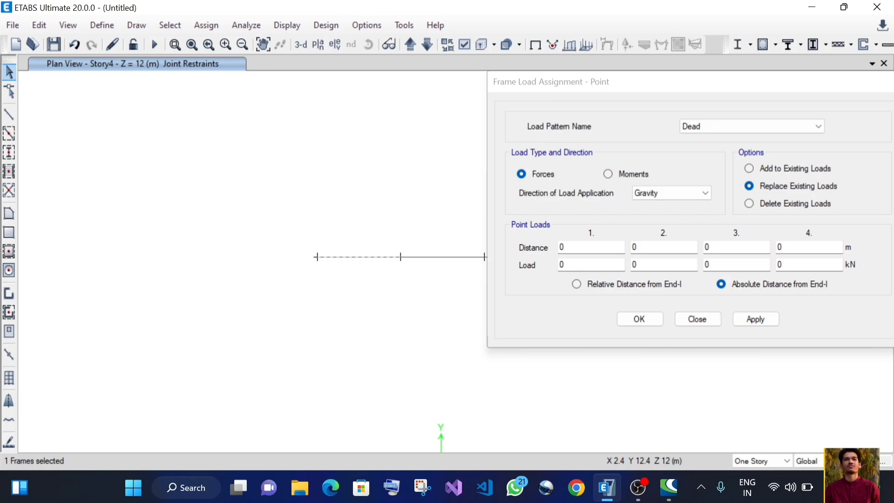
pyautogui.rightClick(365, 257)
pyautogui.click(377, 116)
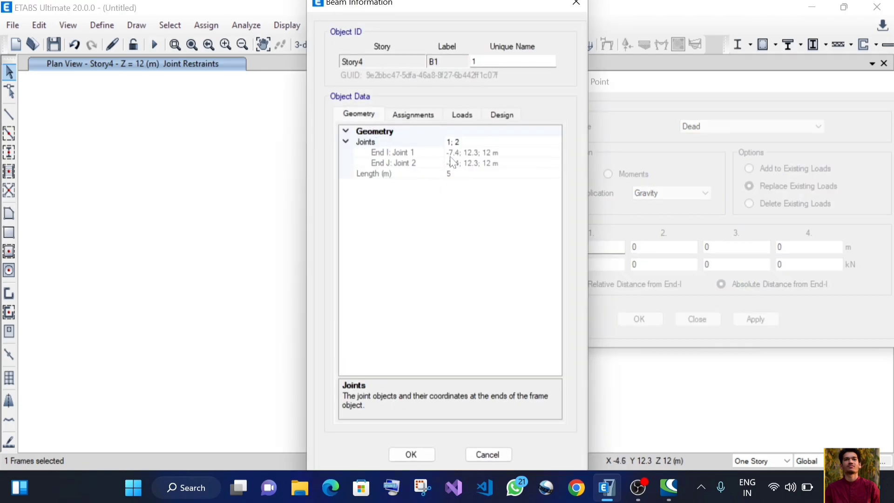
pyautogui.click(489, 453)
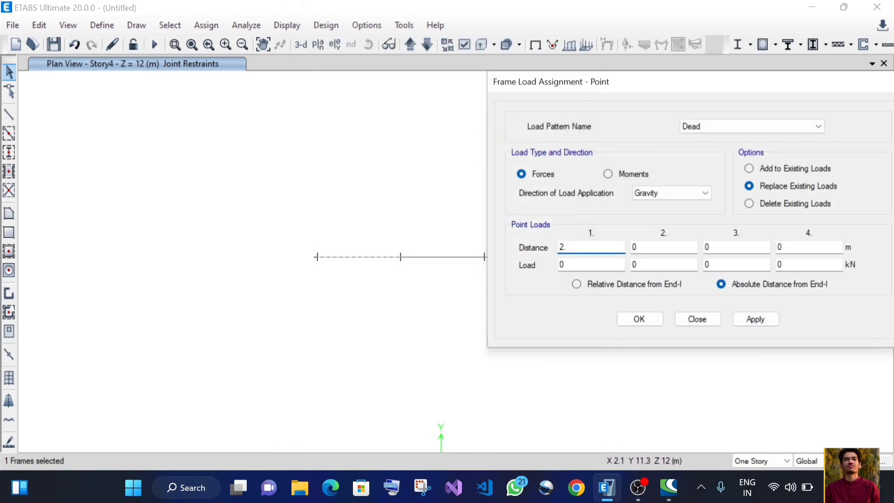
pyautogui.press('Tab')
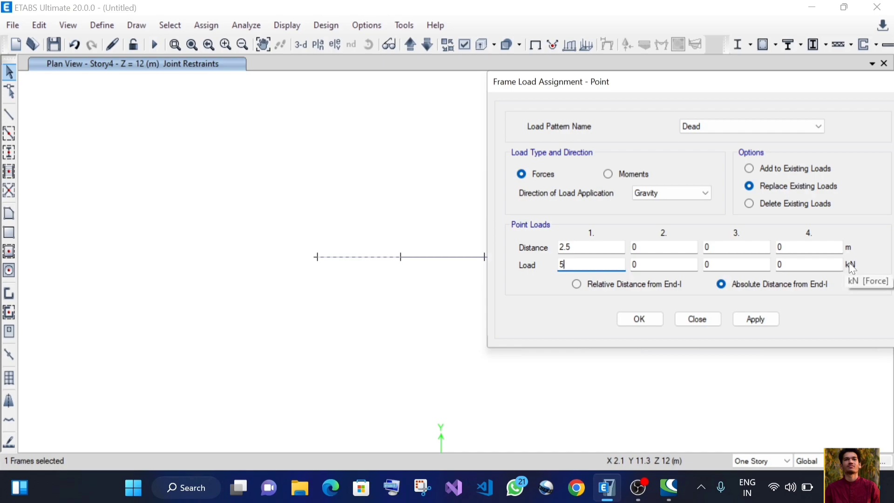
pyautogui.click(773, 315)
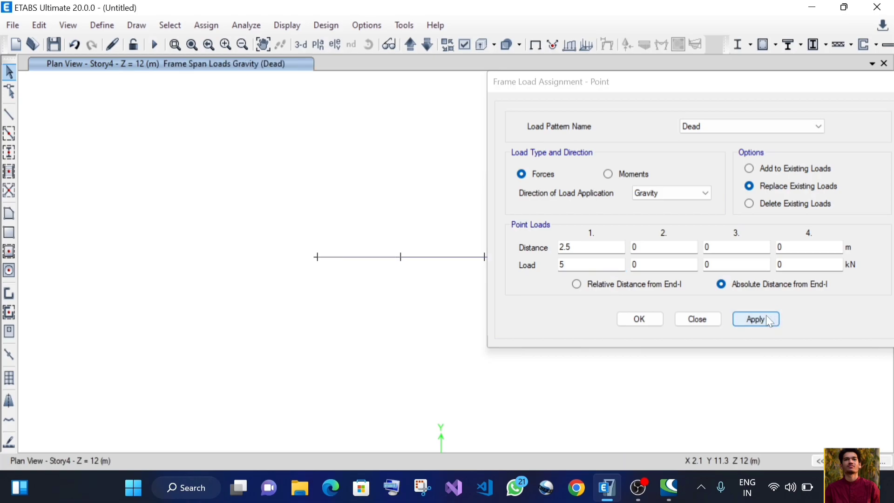
# Apply the same 5 kN point load at 2.5 m to the middle and right spans, and close the load assignment
pyautogui.click(432, 257)
pyautogui.moveTo(528, 86); pyautogui.dragTo(619, 102)
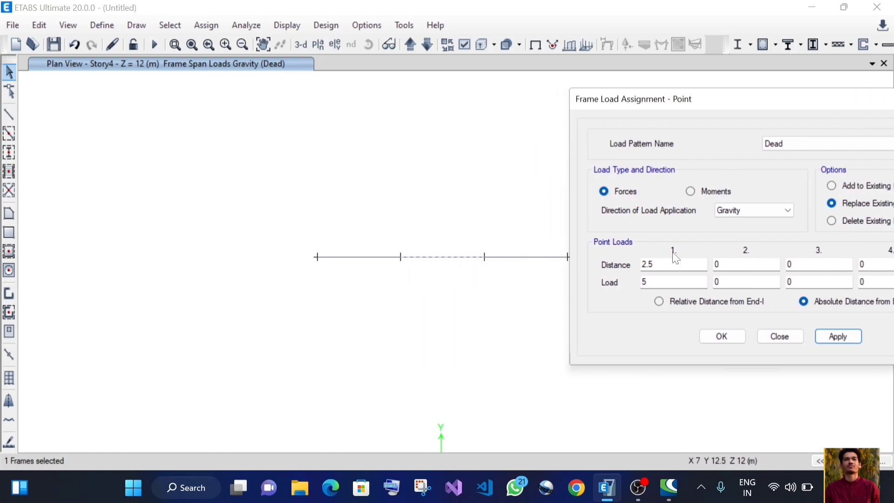
pyautogui.click(828, 337)
pyautogui.click(530, 257)
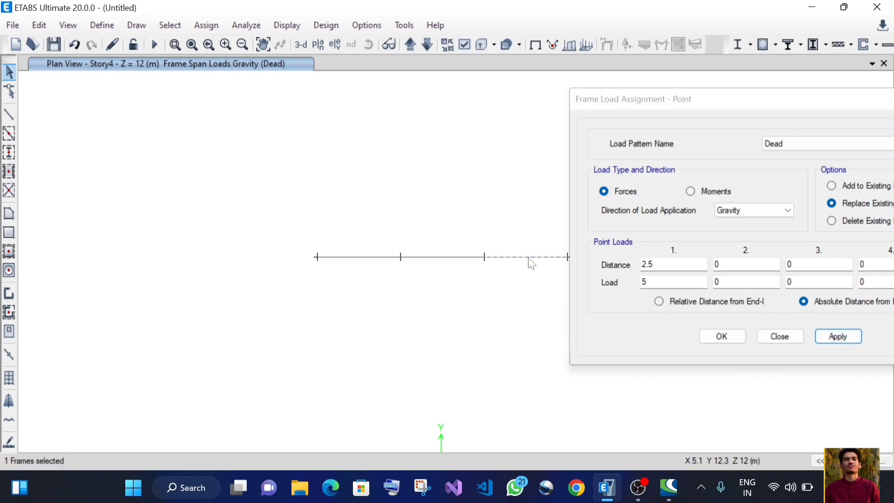
pyautogui.click(837, 336)
pyautogui.click(779, 336)
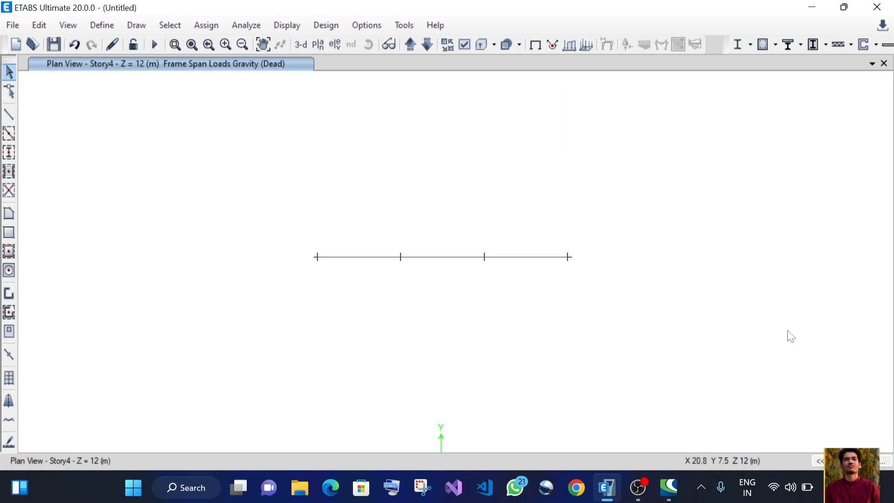
# Check the Dead point loads on the first and middle spans in the 3-D view, and return to the Story4 plan view
pyautogui.click(303, 45)
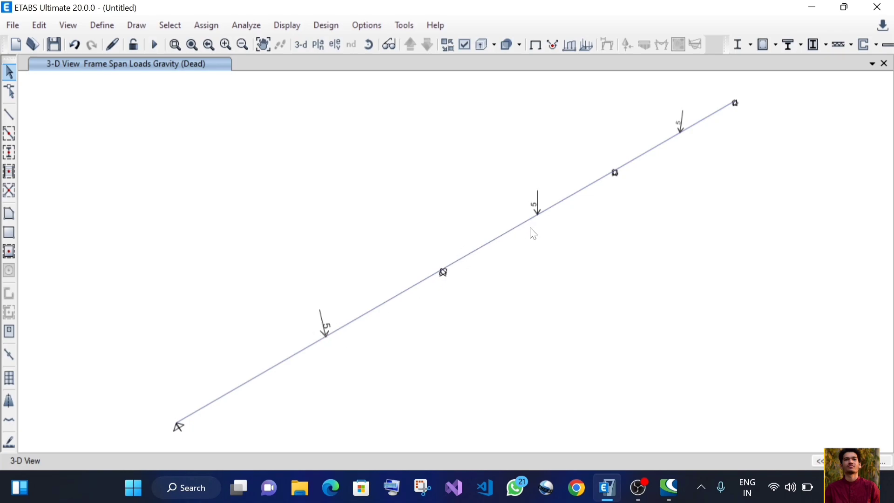
pyautogui.rightClick(389, 307)
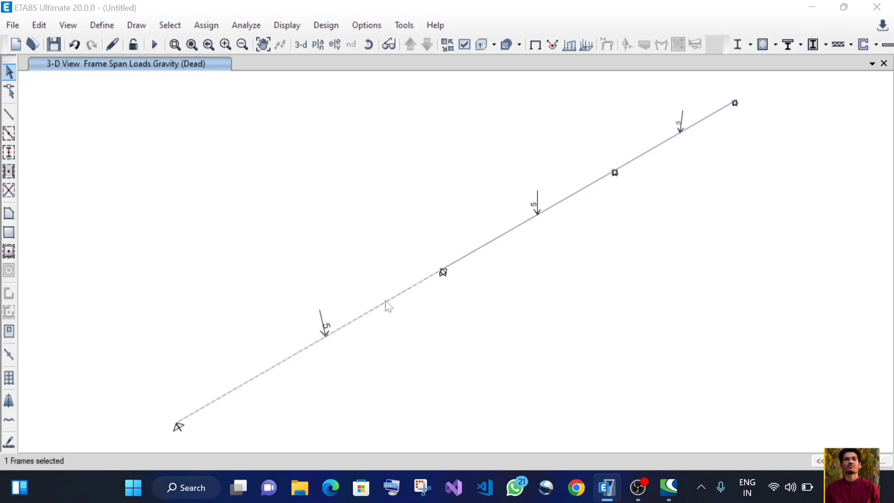
pyautogui.click(462, 115)
pyautogui.click(345, 142)
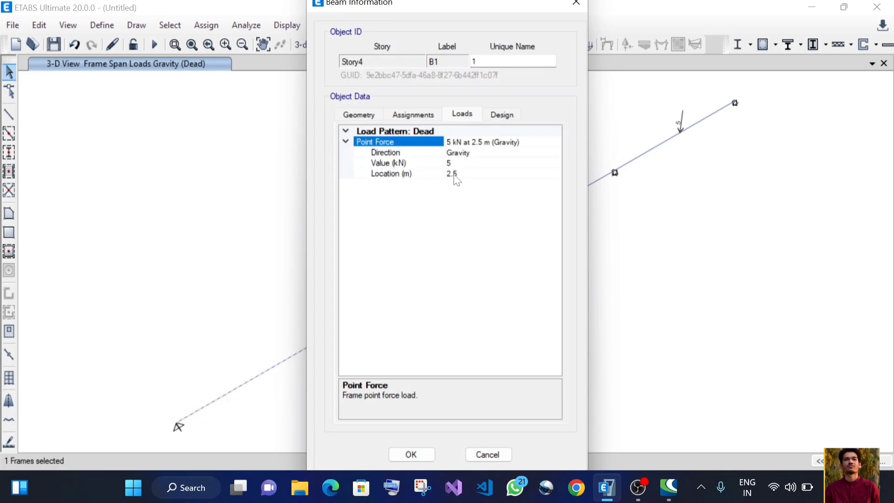
pyautogui.click(427, 455)
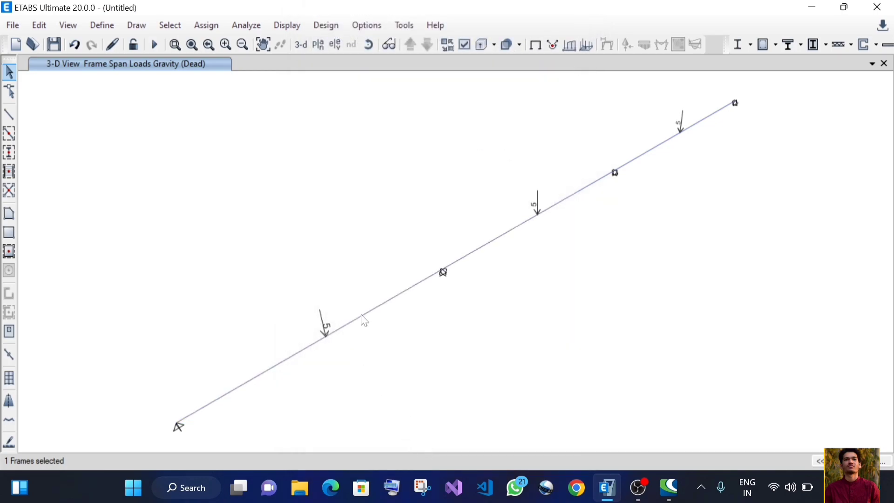
pyautogui.rightClick(511, 236)
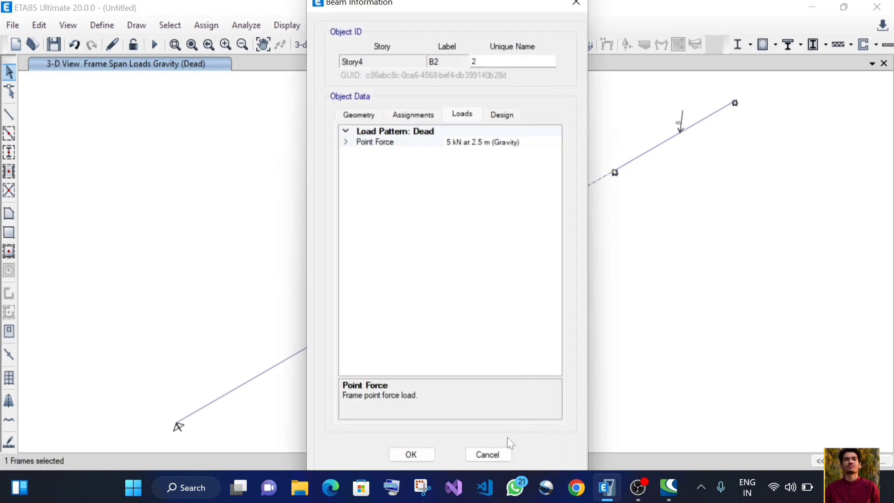
pyautogui.click(500, 455)
pyautogui.click(512, 256)
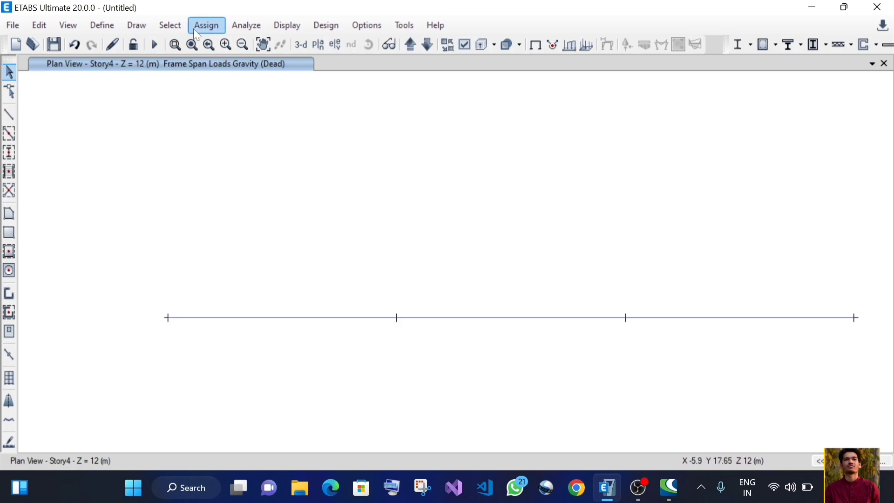
# Run the analysis, save the model file as "continuous beam" when asked, and dismiss the analysis messages
pyautogui.click(162, 44)
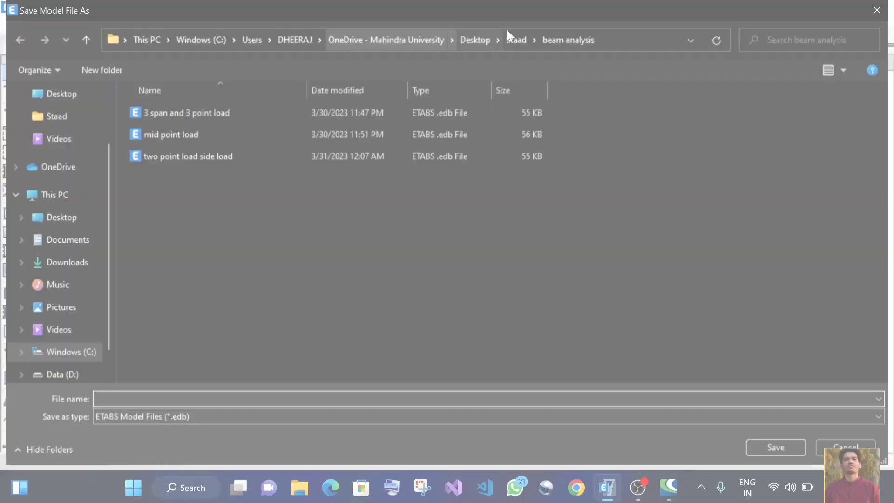
pyautogui.click(515, 40)
pyautogui.rightClick(176, 207)
pyautogui.moveTo(228, 361)
pyautogui.click(186, 433)
pyautogui.write('cUcontinuous beam')
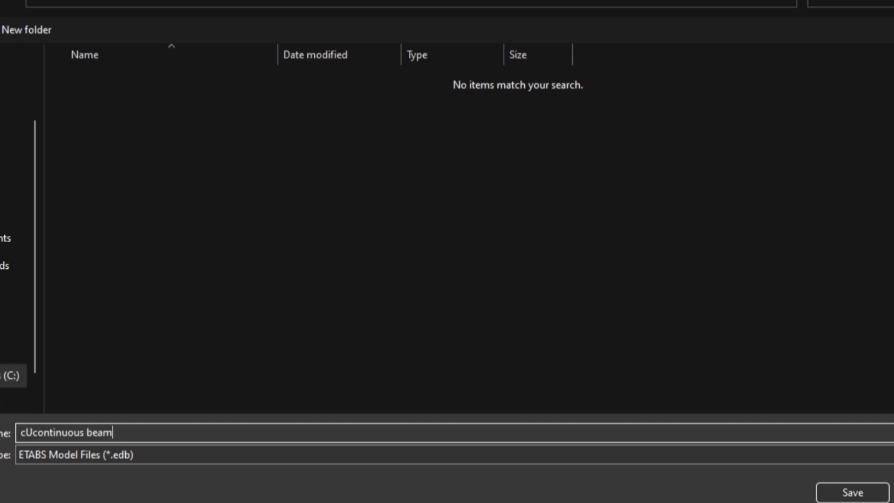
pyautogui.moveTo(21, 433); pyautogui.dragTo(34, 433)
pyautogui.press('BackSpace')
pyautogui.click(860, 494)
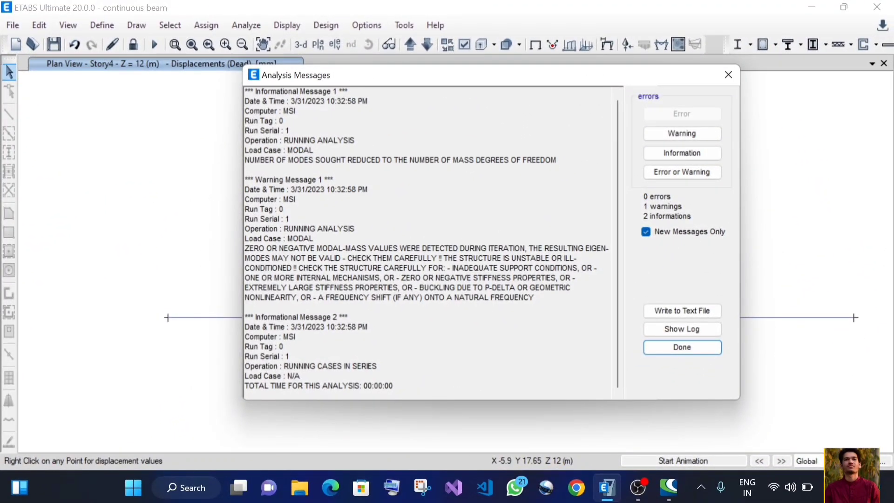
pyautogui.click(688, 351)
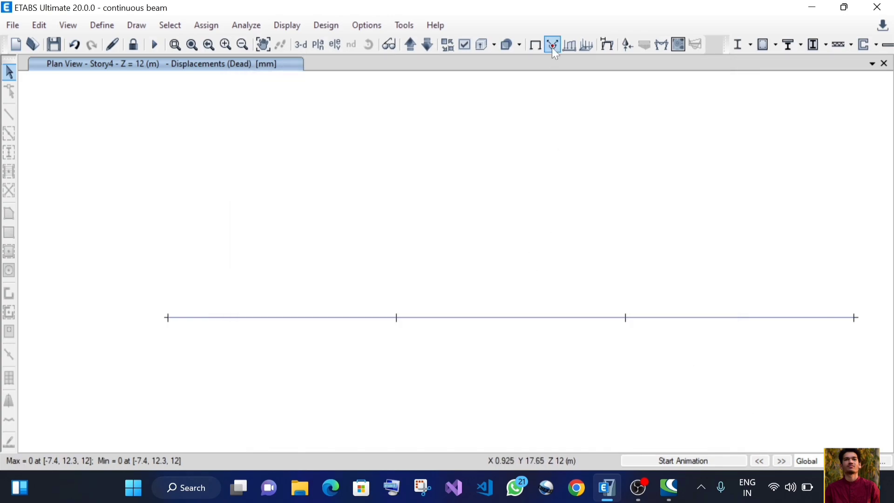
# Display the filled Moment 3-3 diagram of the frames for the Dead case and show it in the 3-D view
pyautogui.click(662, 45)
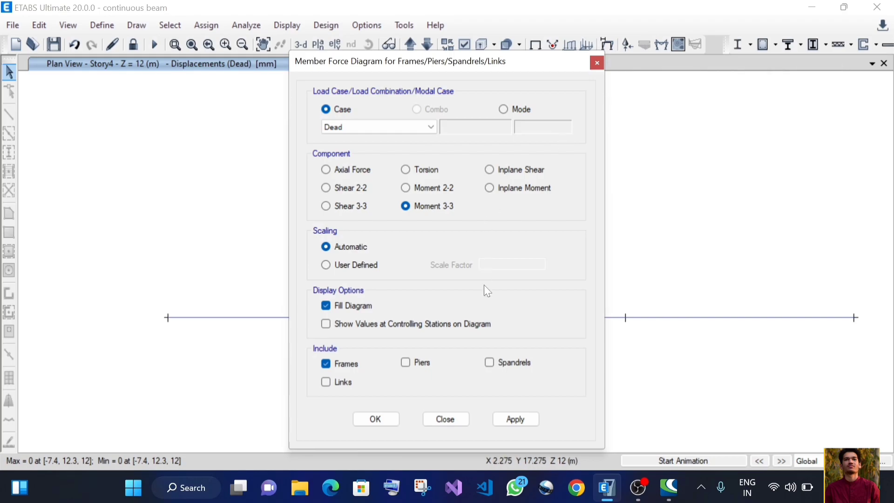
pyautogui.click(516, 419)
pyautogui.moveTo(411, 62); pyautogui.dragTo(694, 69)
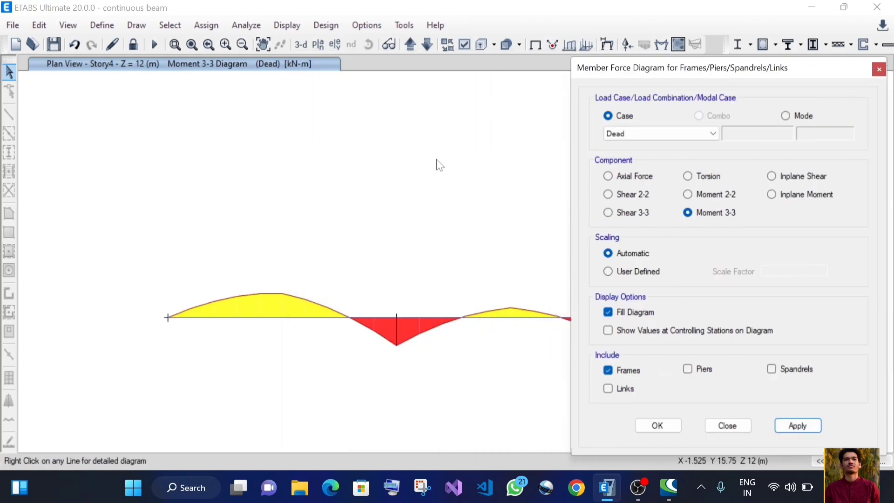
pyautogui.scroll(-3, 440, 164)
pyautogui.moveTo(413, 147); pyautogui.dragTo(378, 153, button='middle')
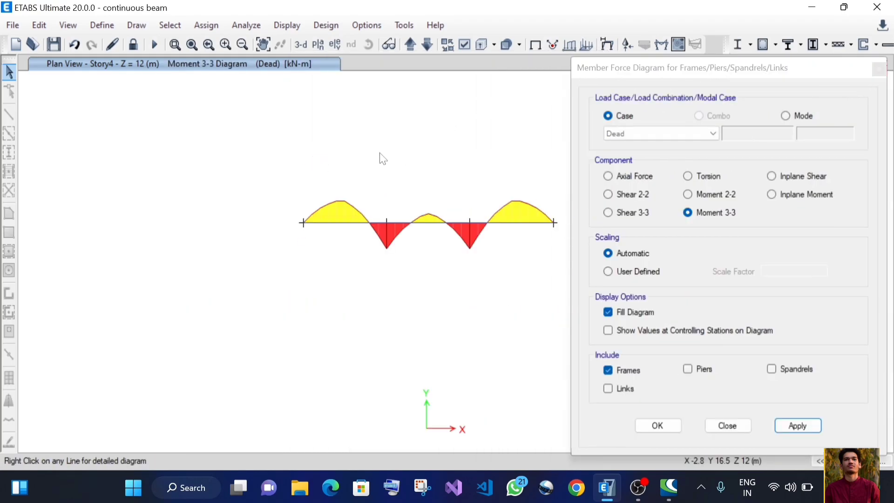
pyautogui.moveTo(311, 159); pyautogui.dragTo(282, 160, button='middle')
pyautogui.click(301, 44)
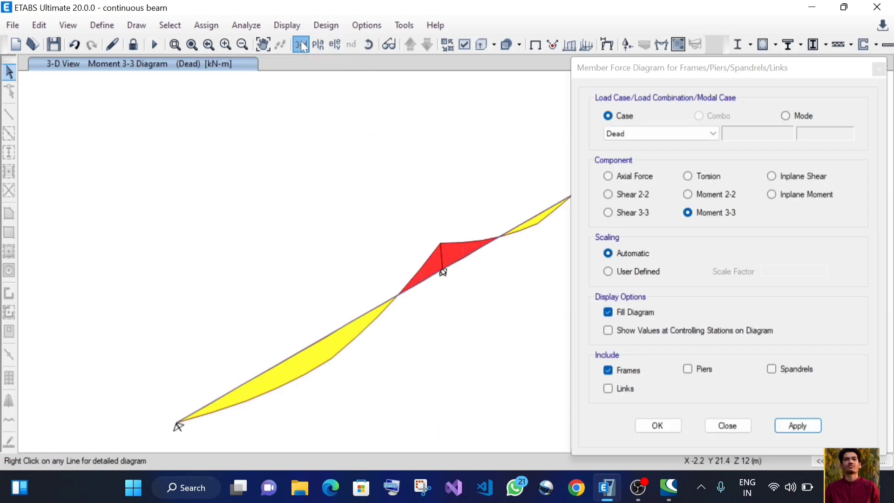
pyautogui.scroll(3, 397, 176)
pyautogui.scroll(2, 170, 234)
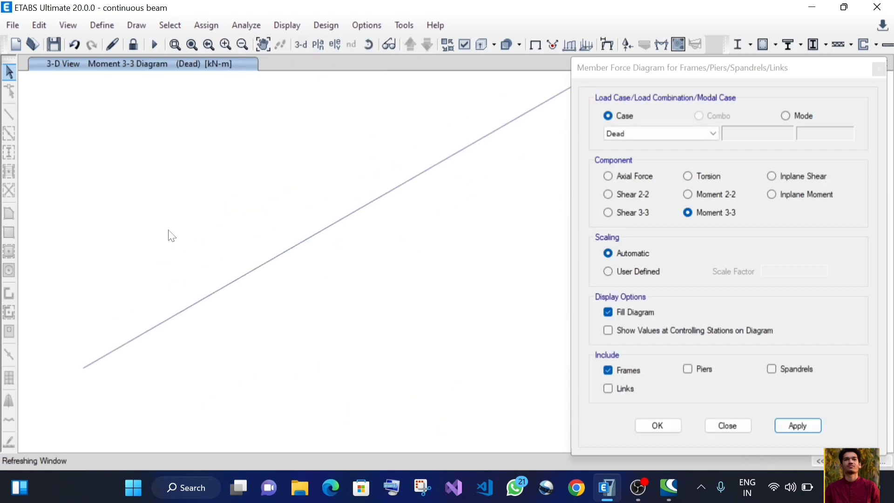
pyautogui.scroll(-2, 256, 269)
pyautogui.moveTo(361, 216)
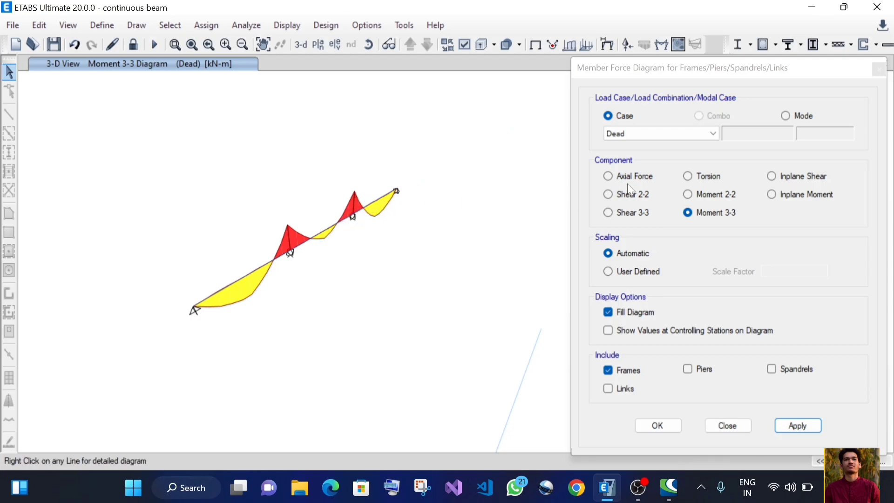
# Choose the Moment 2-2 component and inspect the first span's detailed shear, moment and deflection values along its length
pyautogui.click(699, 201)
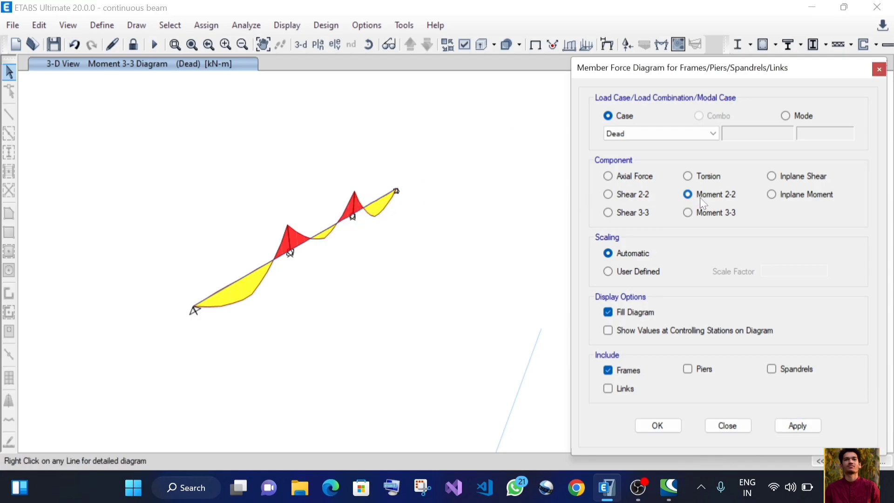
pyautogui.rightClick(239, 276)
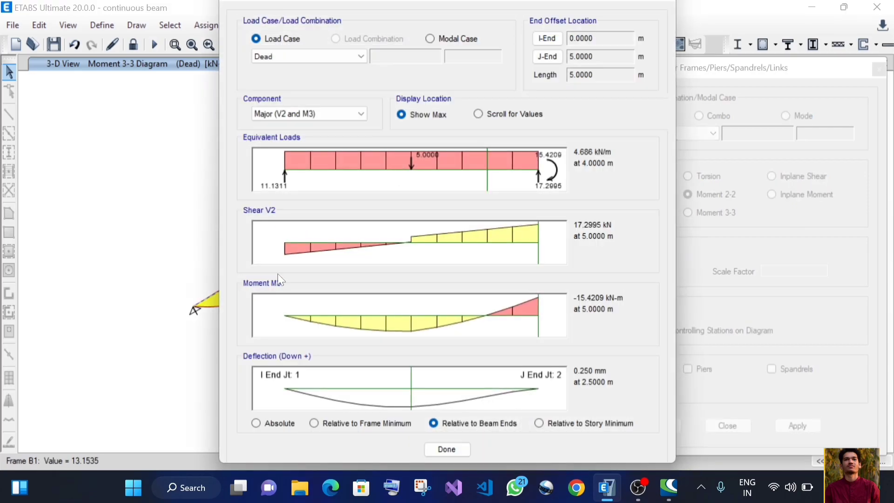
pyautogui.click(293, 323)
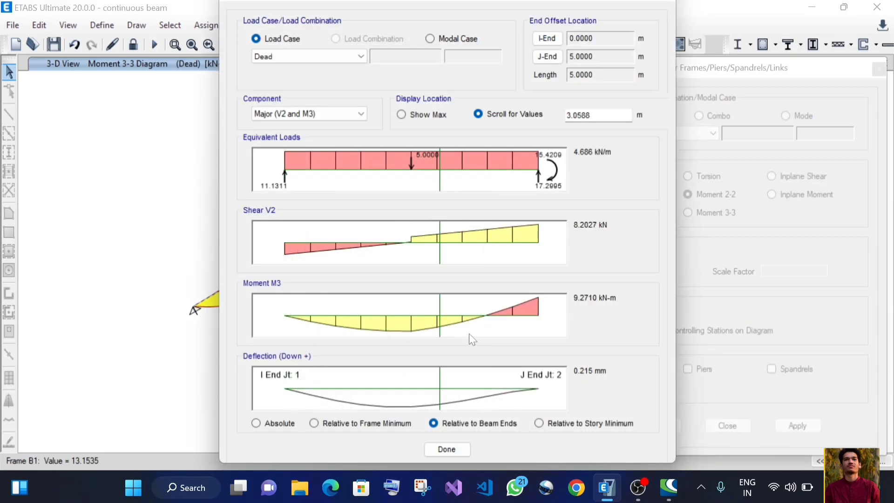
pyautogui.click(453, 448)
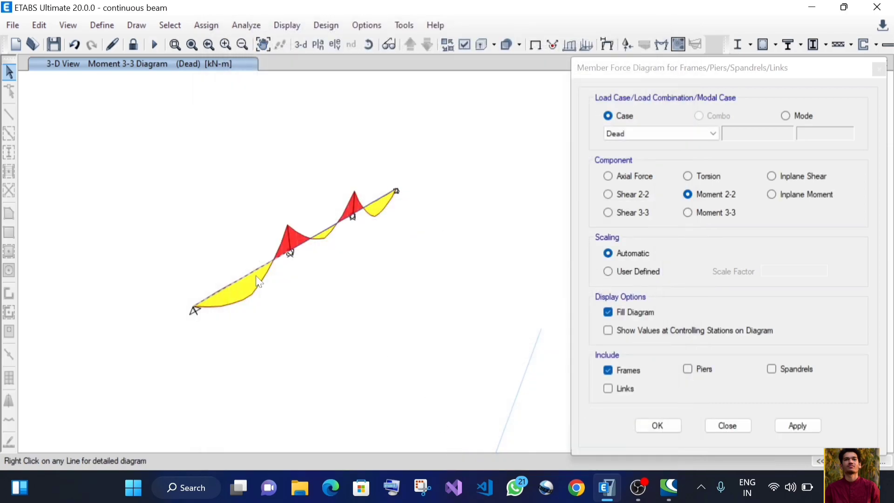
# Inspect the middle span's detailed moment values along its length and close its diagram
pyautogui.rightClick(317, 234)
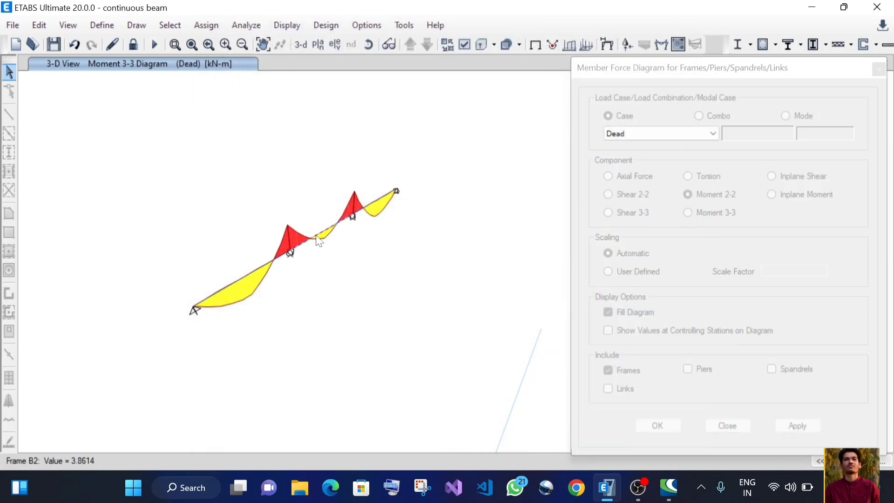
pyautogui.click(307, 323)
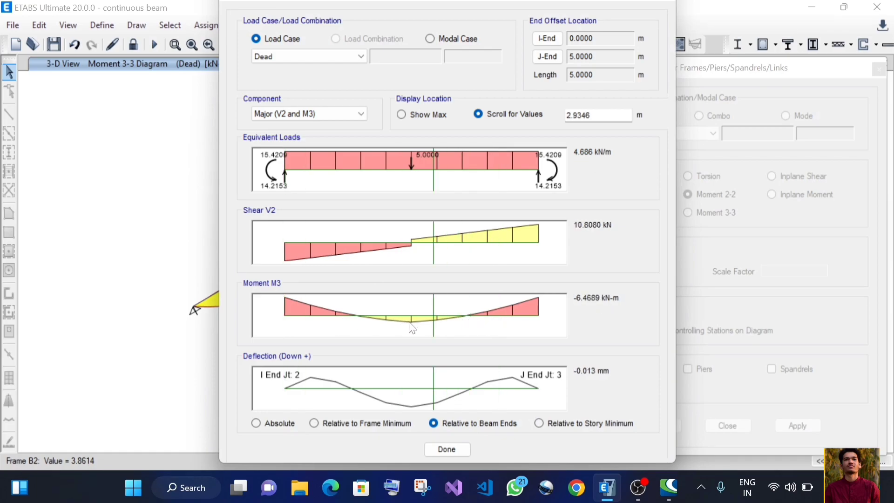
pyautogui.click(446, 449)
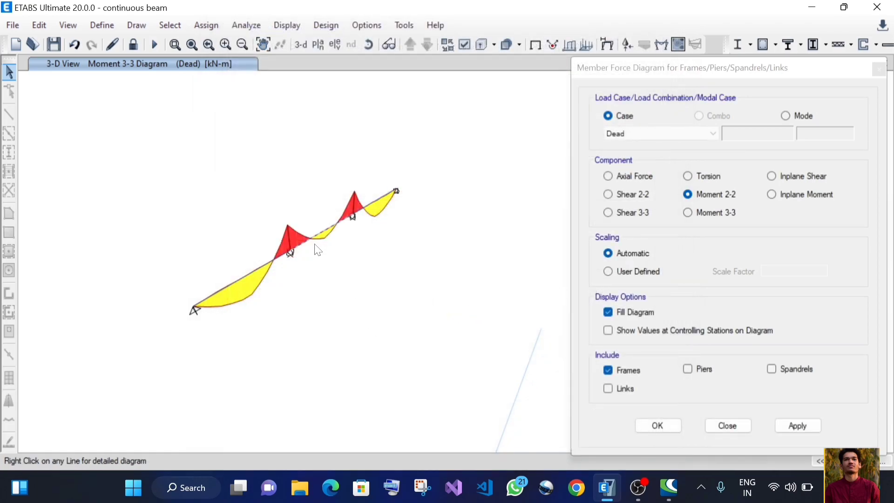
# Compare the last span's maximum values with the values read by scrolling along its moment diagram near midspan
pyautogui.rightClick(381, 196)
pyautogui.click(478, 114)
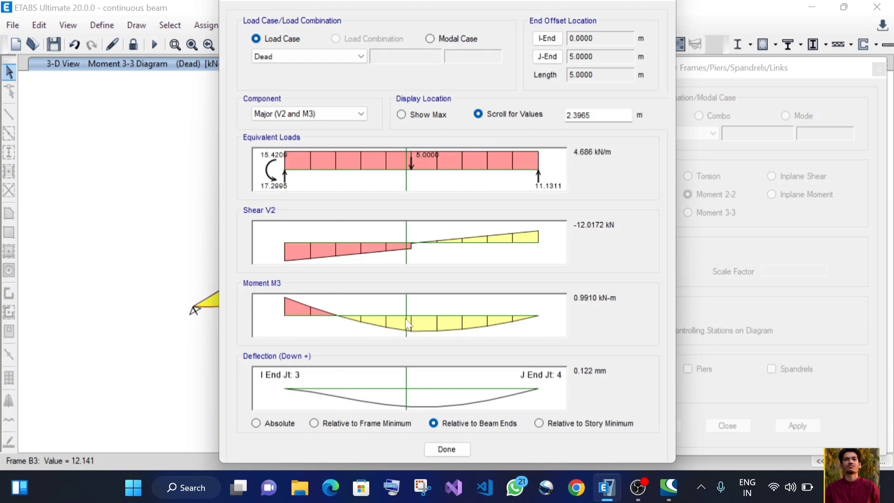
pyautogui.click(401, 114)
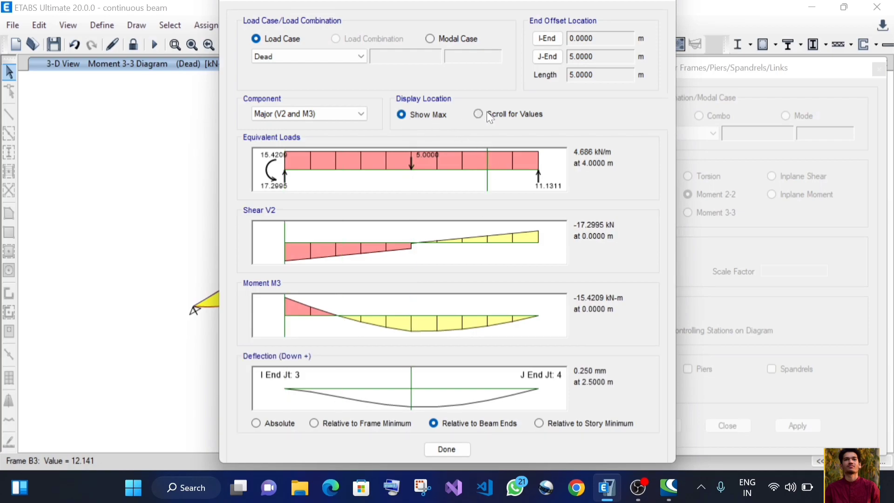
pyautogui.click(488, 114)
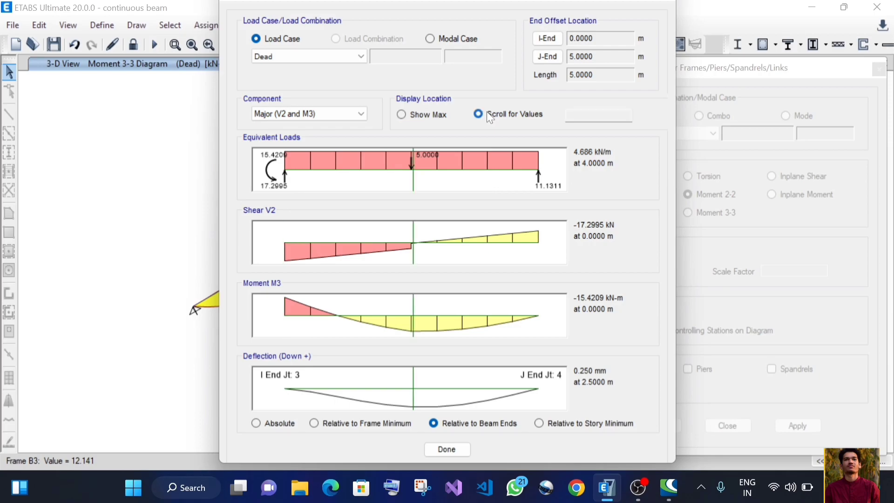
pyautogui.click(431, 119)
pyautogui.moveTo(400, 323)
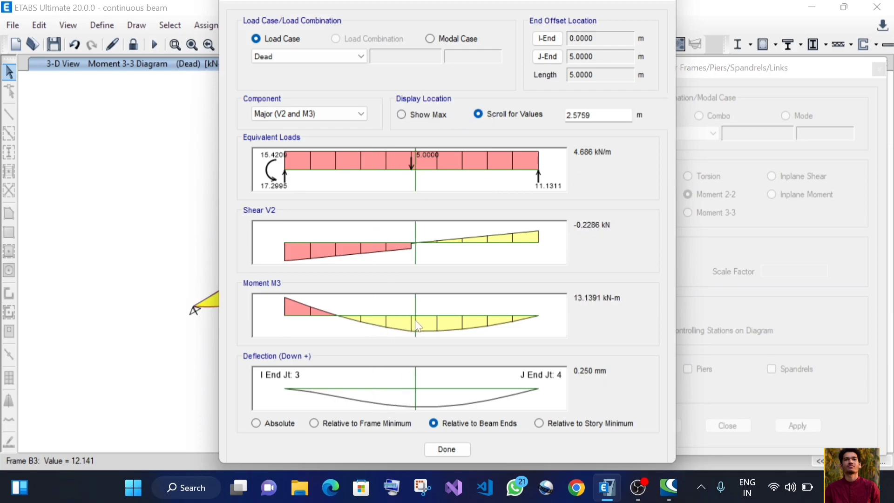
pyautogui.click(452, 449)
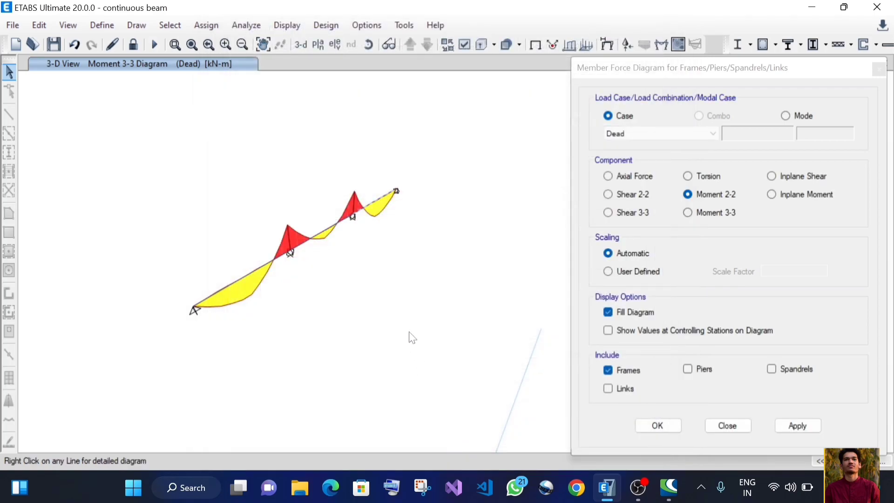
# Recheck the moment values near midspan in the detailed diagrams of the first and last spans
pyautogui.rightClick(240, 278)
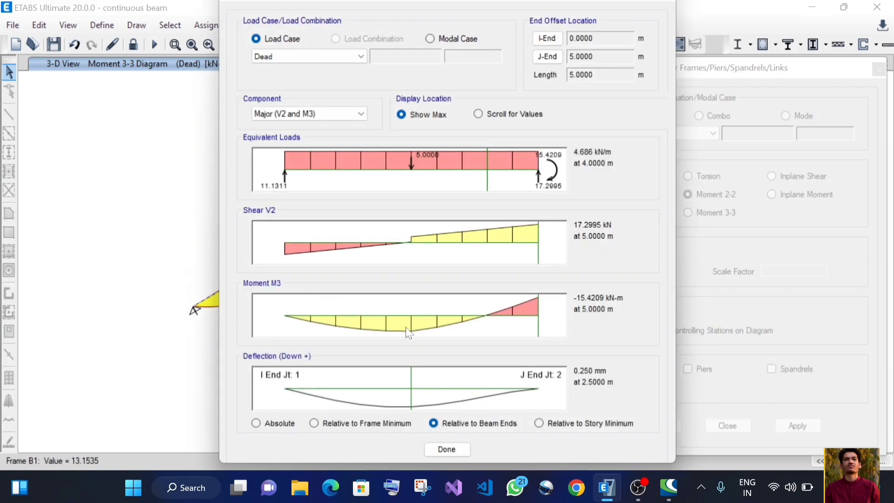
pyautogui.moveTo(369, 326)
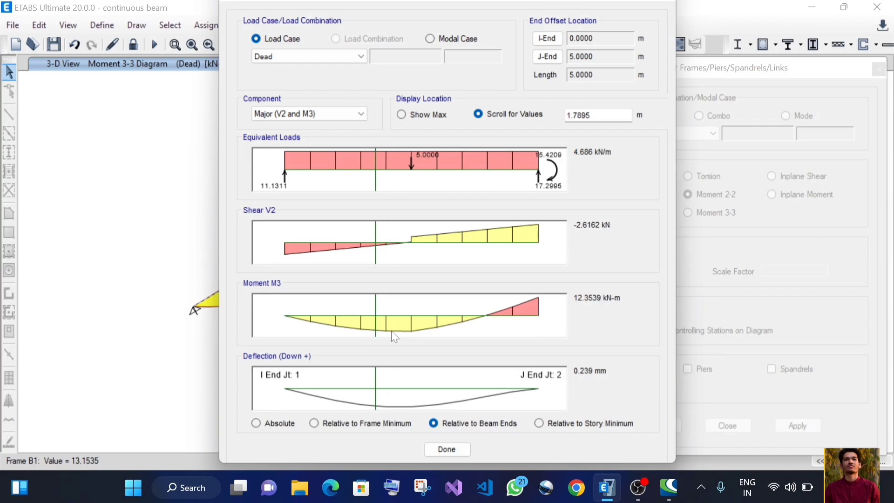
pyautogui.click(445, 449)
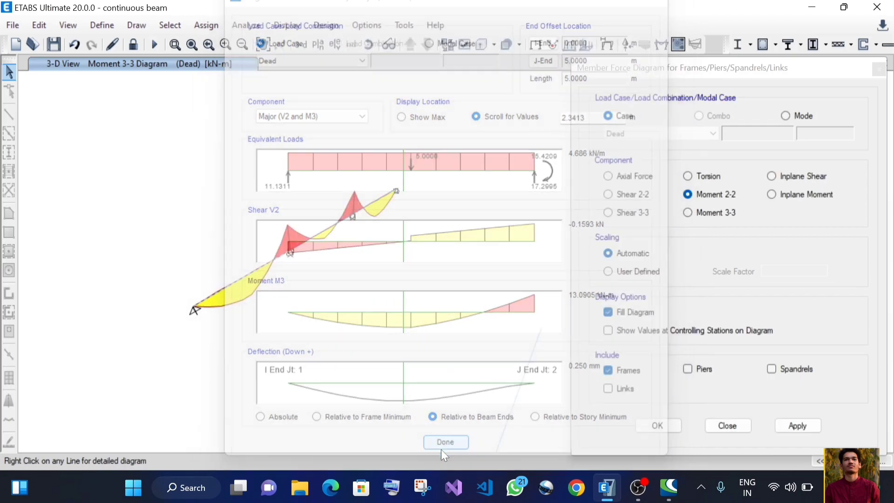
pyautogui.rightClick(381, 205)
pyautogui.click(431, 328)
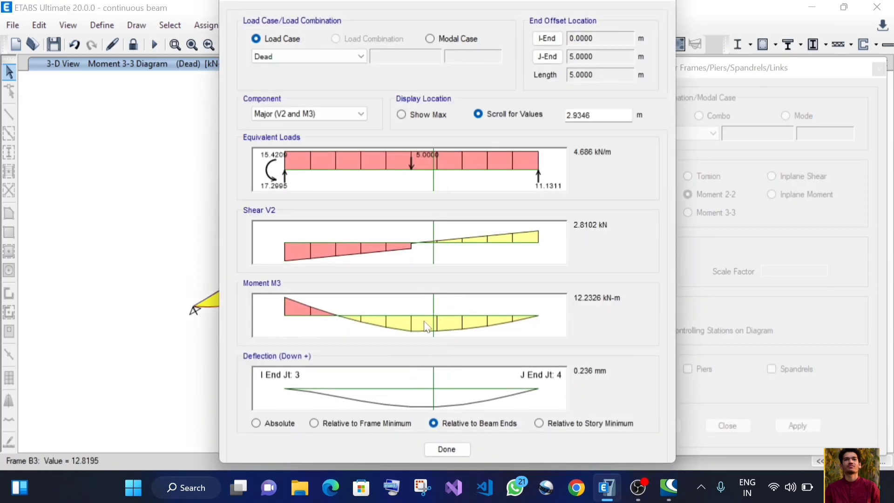
pyautogui.click(447, 449)
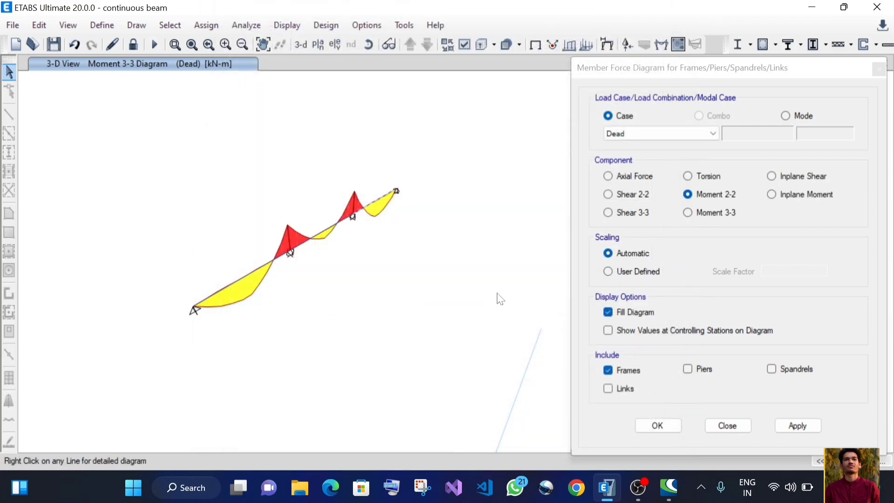
# Display the Shear 2-2 diagram of the frames for the Dead case
pyautogui.click(632, 194)
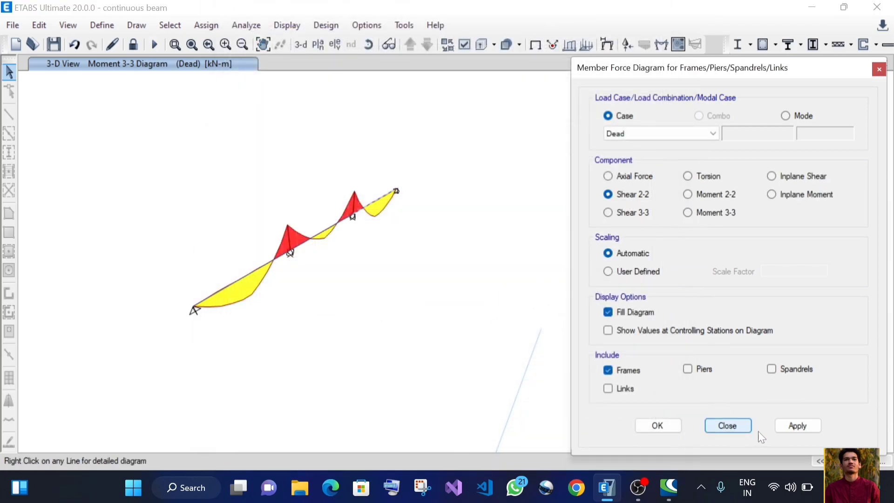
pyautogui.click(801, 424)
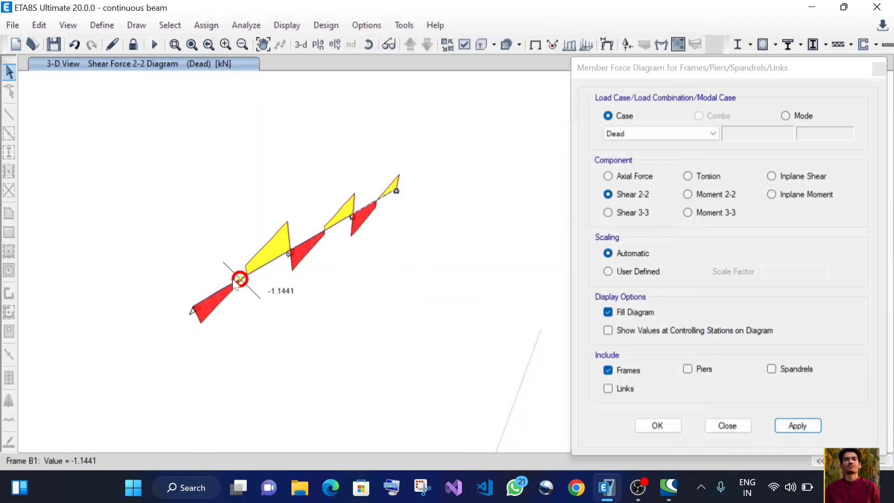
# Compare the Shear 2-2 diagram in the 3-D view and the Story4 plan view, ending in the plan view
pyautogui.click(318, 44)
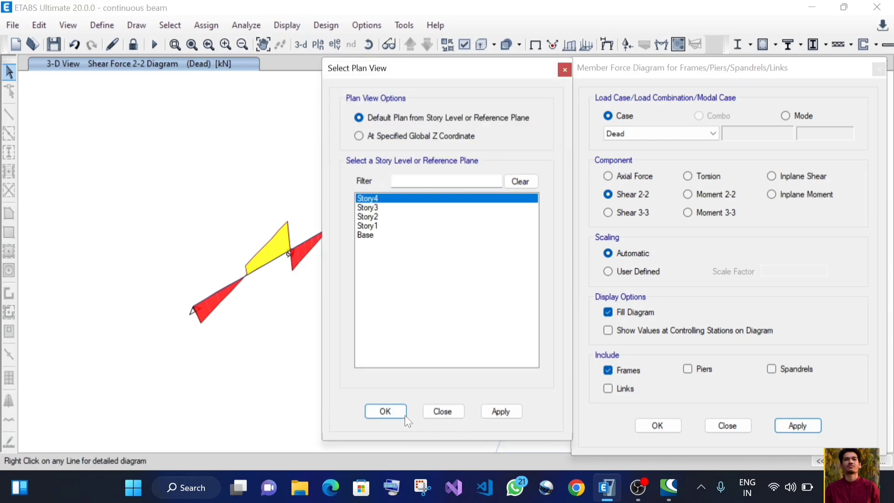
pyautogui.click(385, 411)
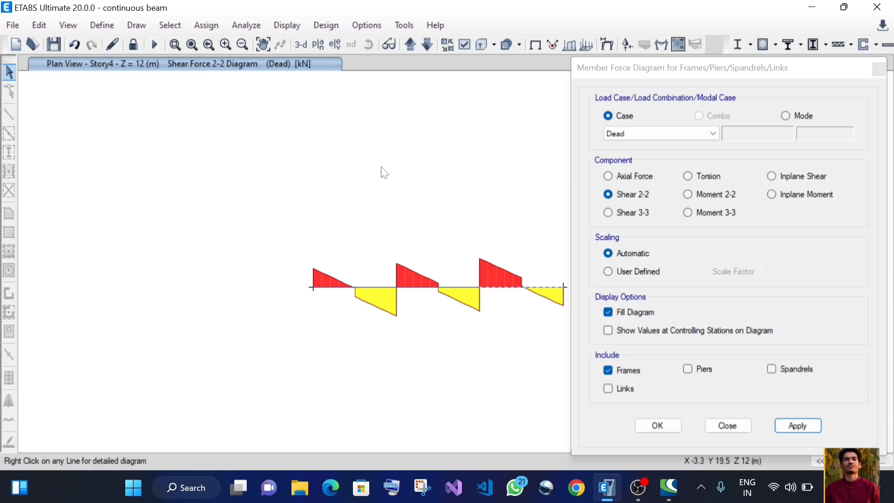
pyautogui.click(302, 45)
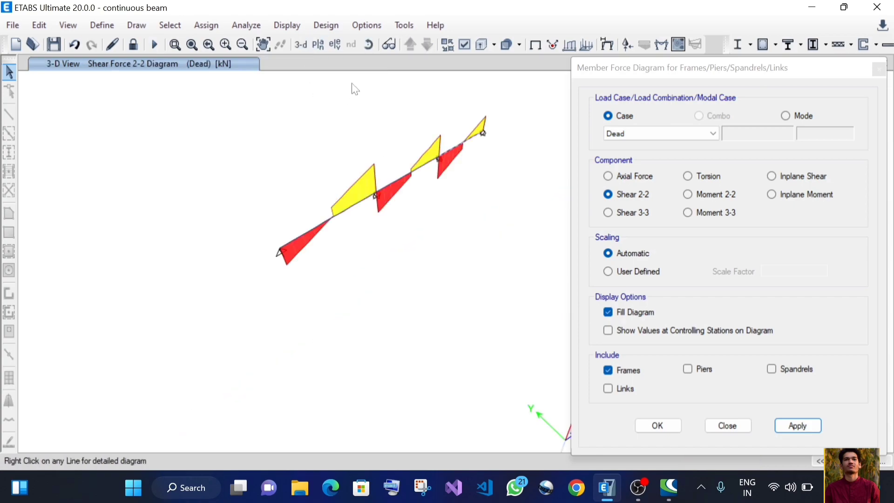
pyautogui.click(319, 44)
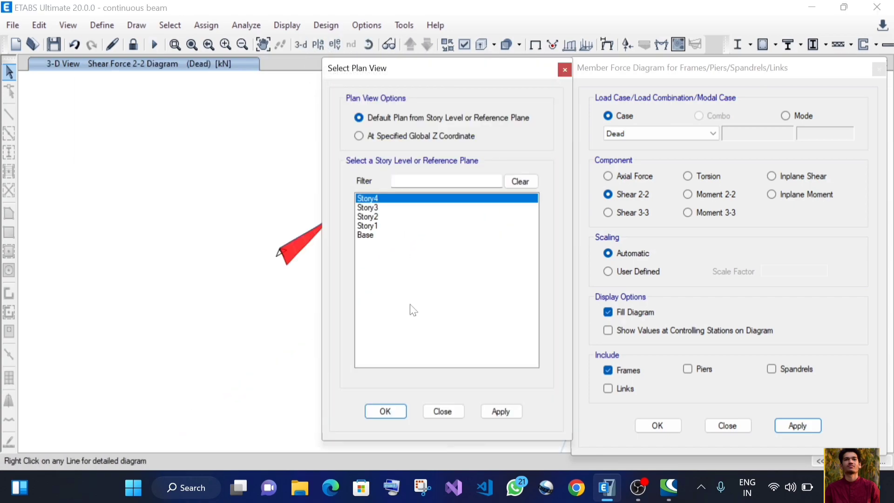
pyautogui.click(385, 412)
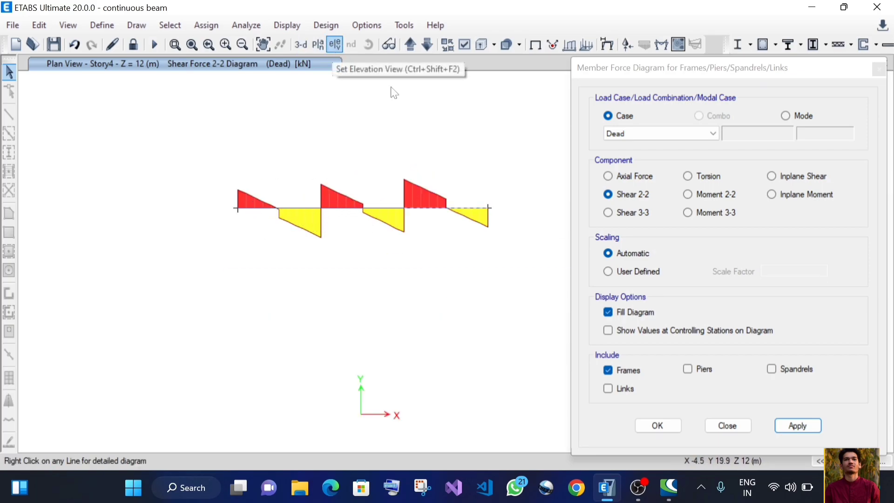
# Display the Moment 3-3 diagram for the Dead case and turn off drawing moment diagrams on the tension side
pyautogui.click(691, 212)
pyautogui.click(792, 426)
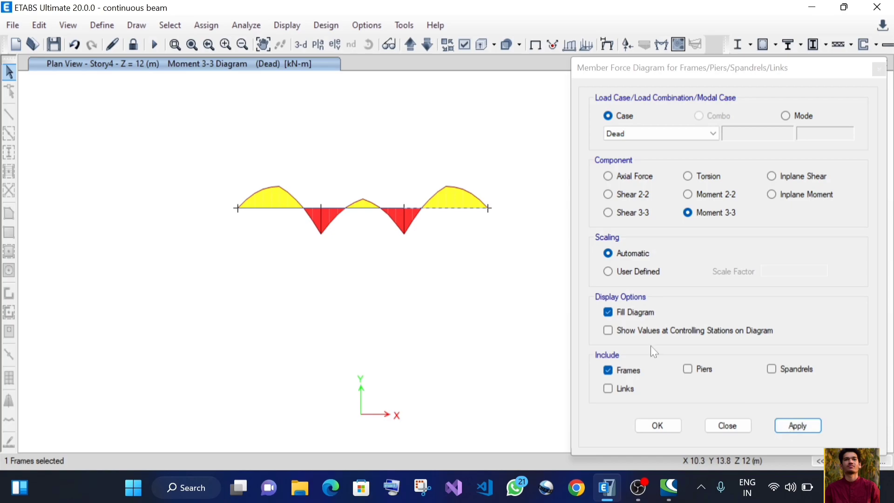
pyautogui.click(405, 25)
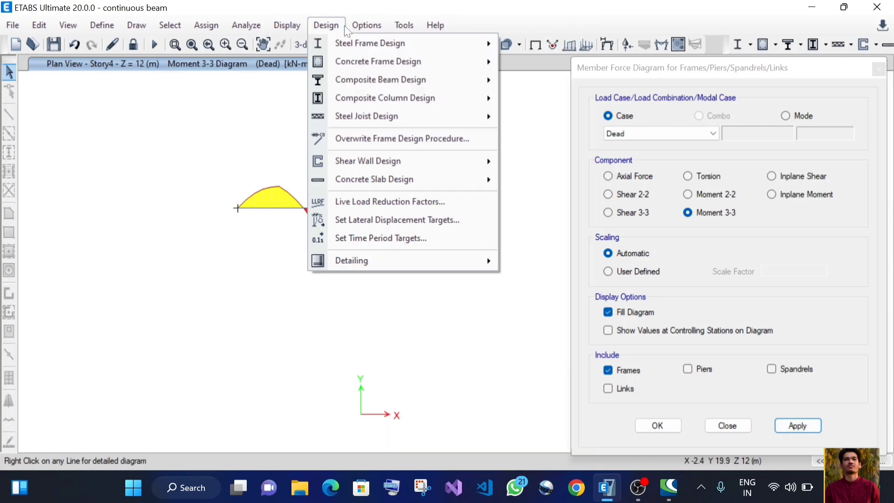
pyautogui.moveTo(366, 25)
pyautogui.click(474, 299)
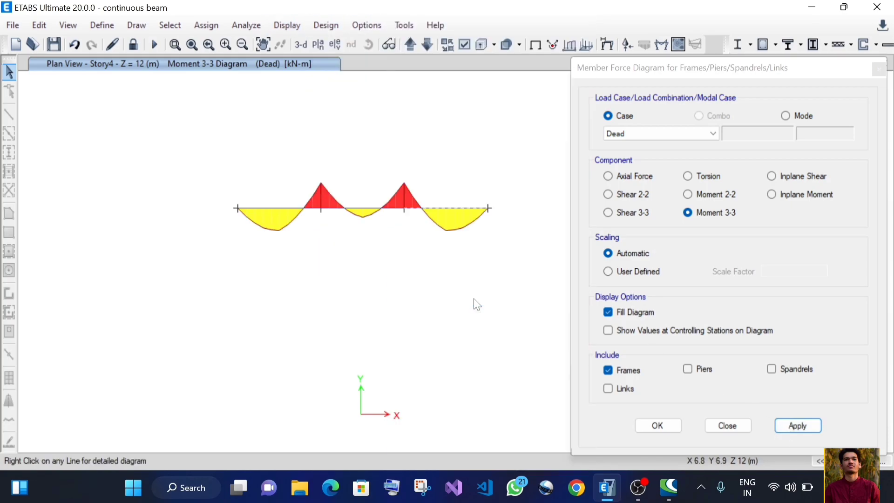
# Check the moment diagram in the 3-D view and the Story1 plan, and return to the Story4 plan view
pyautogui.click(300, 44)
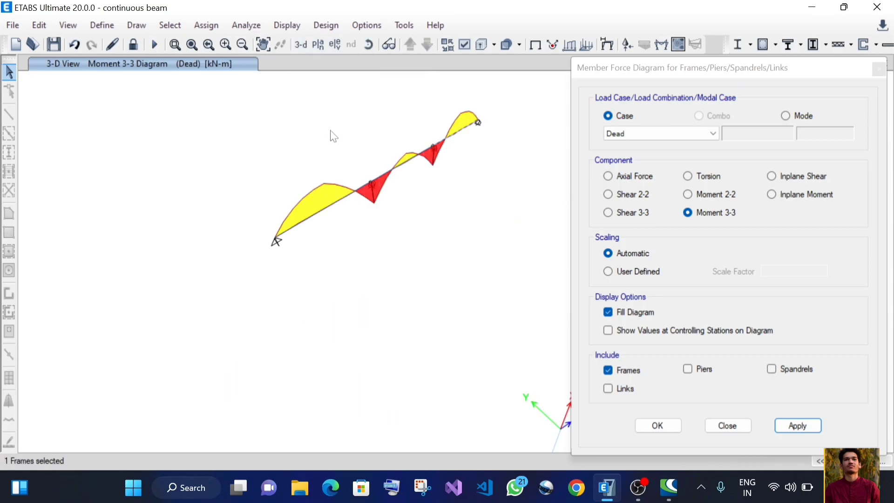
pyautogui.click(318, 44)
pyautogui.click(377, 226)
pyautogui.click(386, 412)
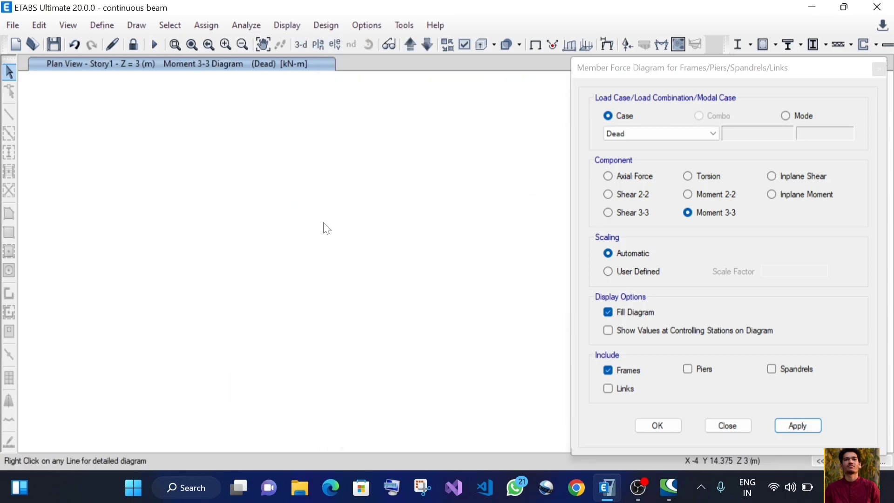
pyautogui.click(319, 44)
pyautogui.click(385, 411)
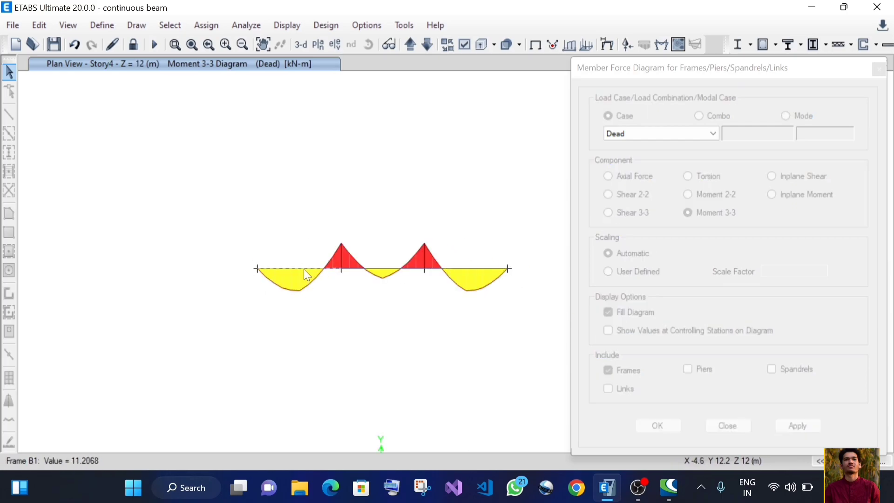
# Turn on moment diagrams on the tension side, checking the first span's detailed diagram before and after the change
pyautogui.rightClick(325, 285)
pyautogui.click(442, 449)
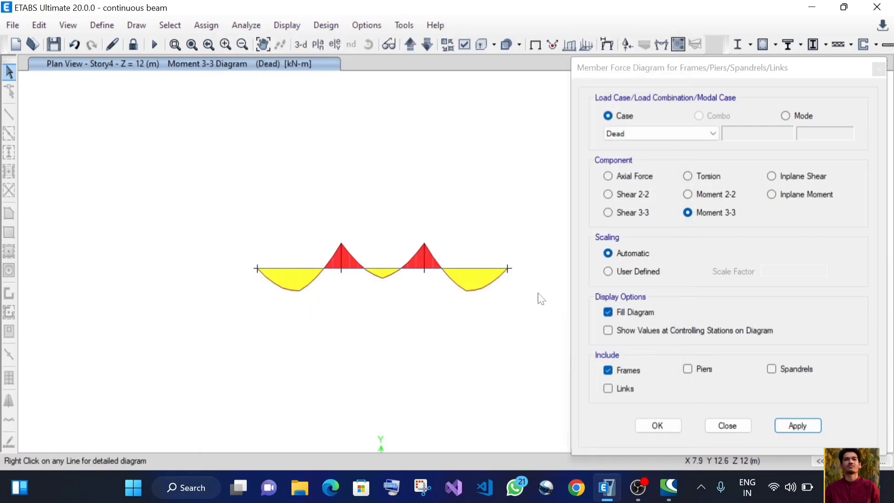
pyautogui.click(291, 26)
pyautogui.moveTo(367, 25)
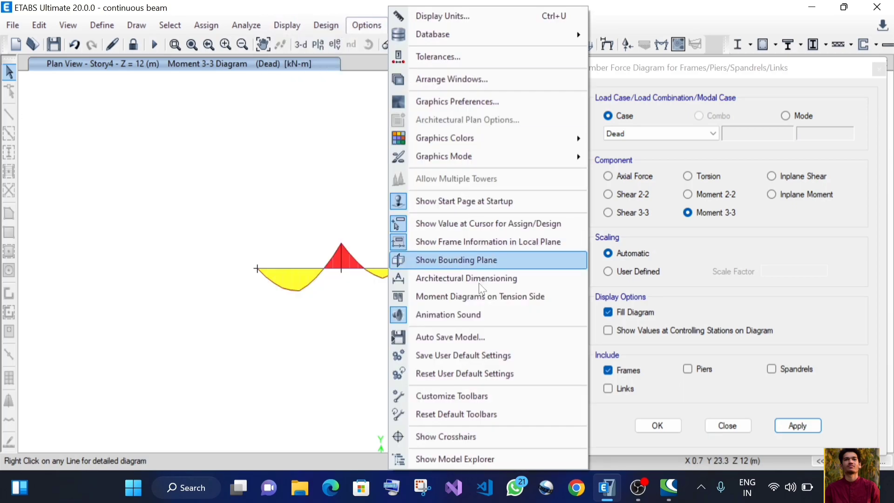
pyautogui.click(472, 302)
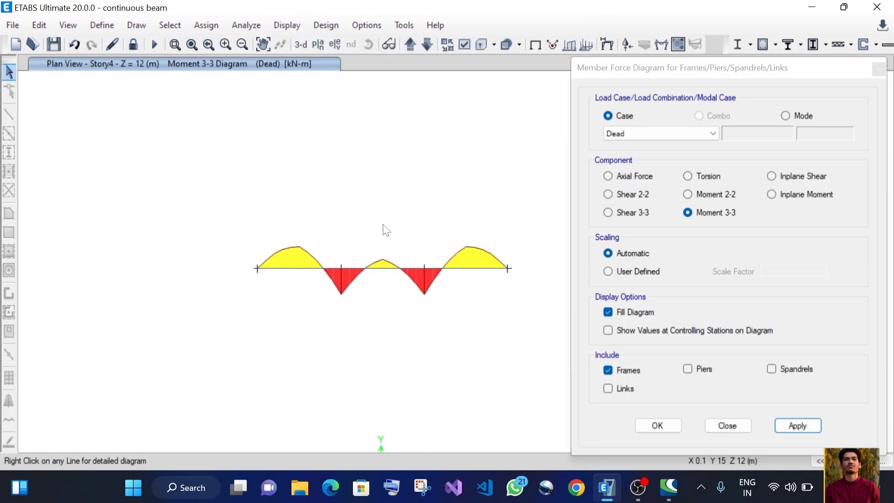
pyautogui.rightClick(296, 260)
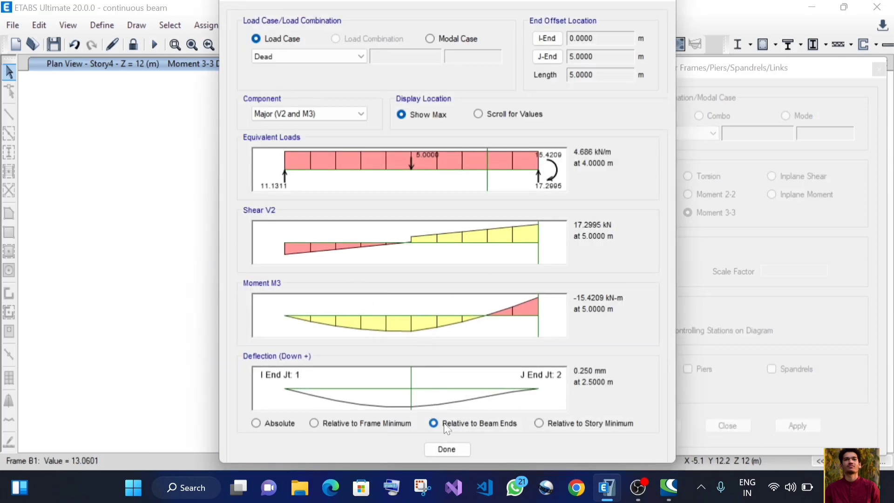
pyautogui.click(448, 449)
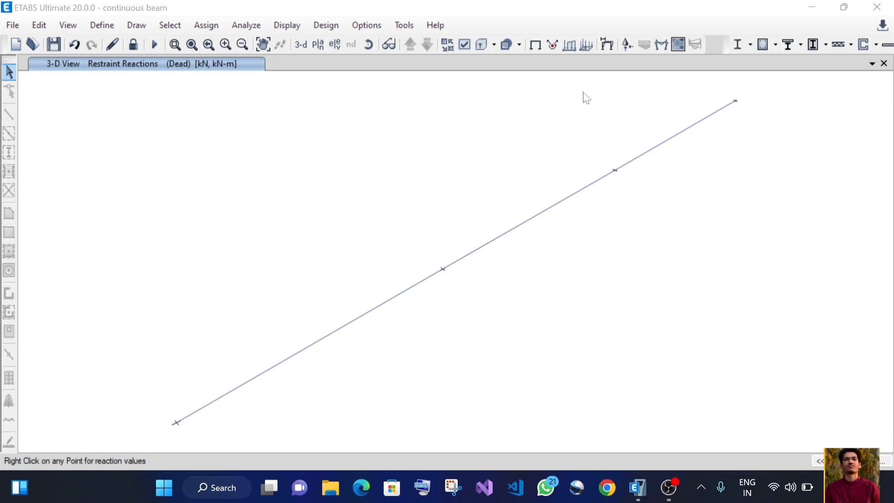
# Display the Fz support reactions for the Dead case as arrows
pyautogui.click(629, 45)
pyautogui.moveTo(735, 96); pyautogui.dragTo(688, 80)
pyautogui.click(648, 284)
pyautogui.click(836, 321)
pyautogui.scroll(-2, 420, 303)
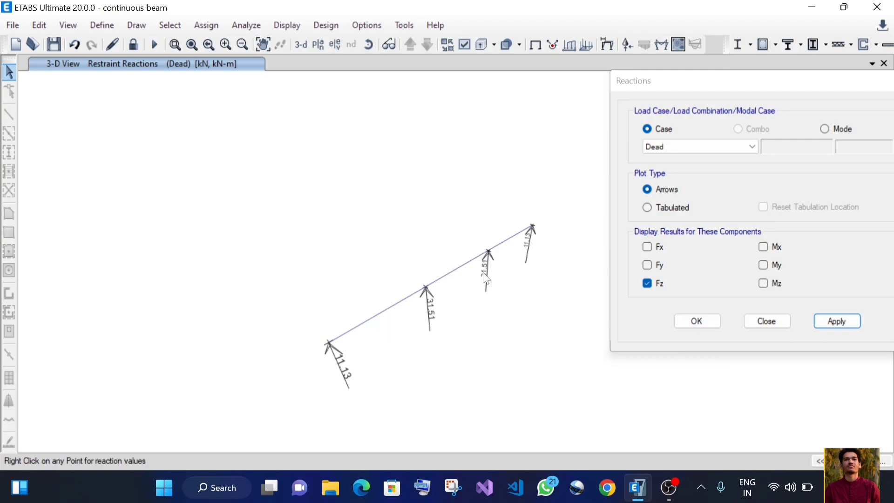
# Inspect the detailed restraint reactions at the third support and close their window
pyautogui.scroll(3, 486, 279)
pyautogui.moveTo(499, 213)
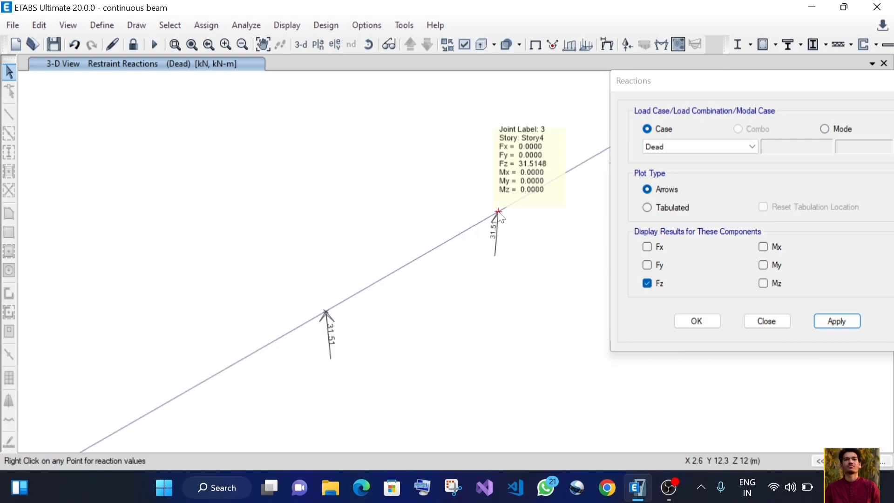
pyautogui.rightClick(498, 213)
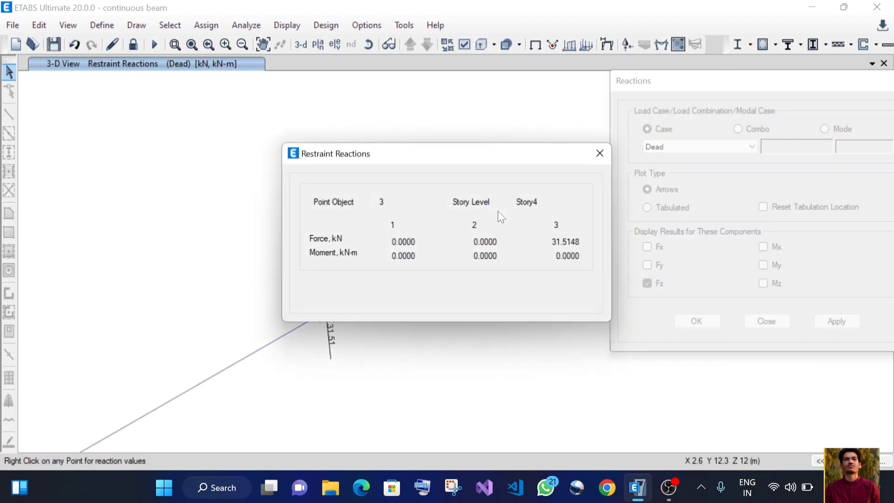
pyautogui.click(601, 153)
pyautogui.scroll(-3, 517, 260)
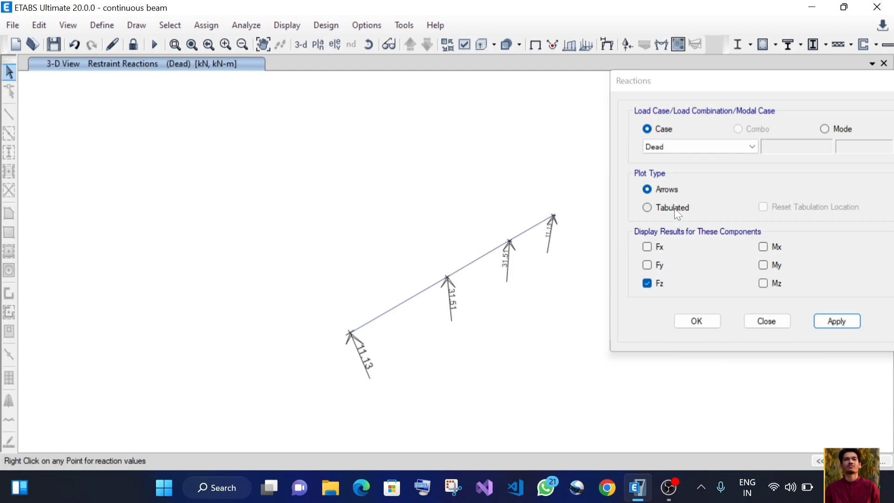
pyautogui.scroll(2, 555, 227)
pyautogui.scroll(-2, 480, 238)
# Display the Fz reactions as tabulated values, examine them at the supports and close the reaction settings
pyautogui.click(661, 207)
pyautogui.click(828, 322)
pyautogui.scroll(2, 308, 362)
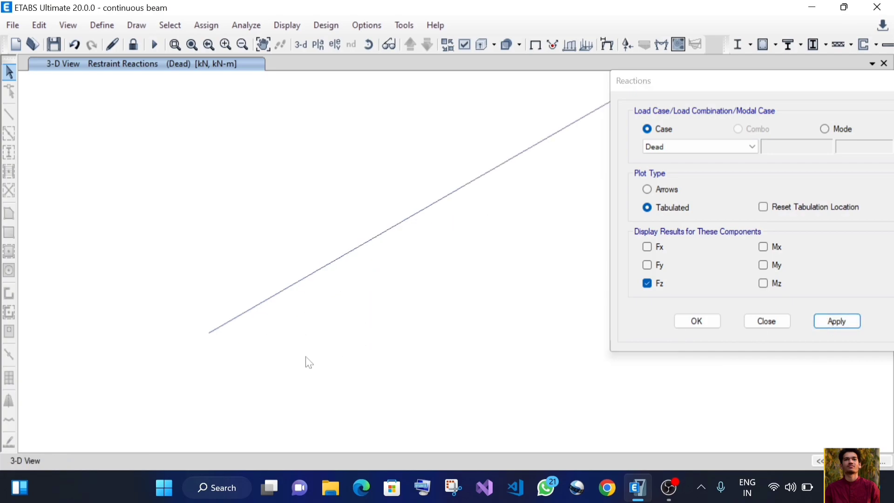
pyautogui.scroll(-2, 308, 361)
pyautogui.scroll(2, 480, 241)
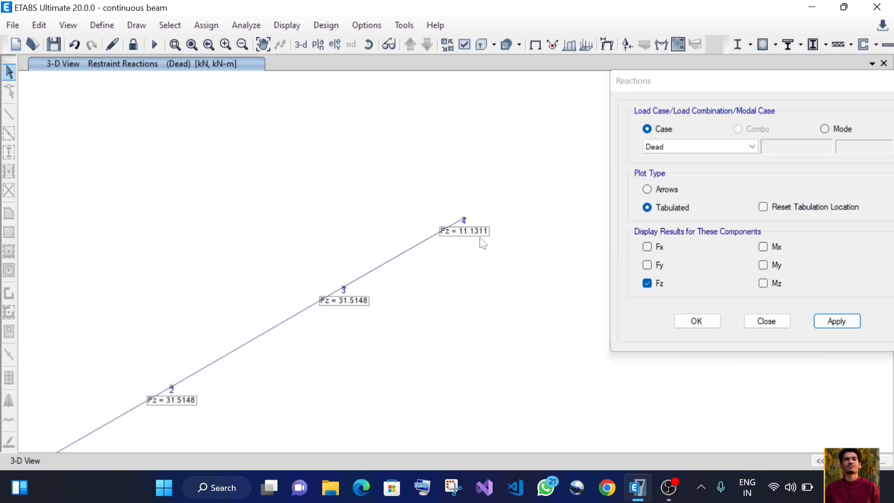
pyautogui.click(763, 325)
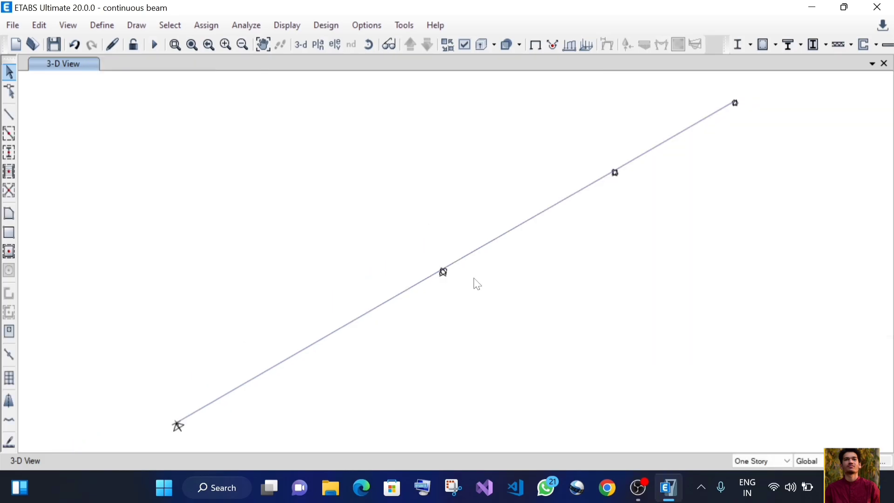
# Set the Dead load pattern's self weight multiplier to 0
pyautogui.click(102, 25)
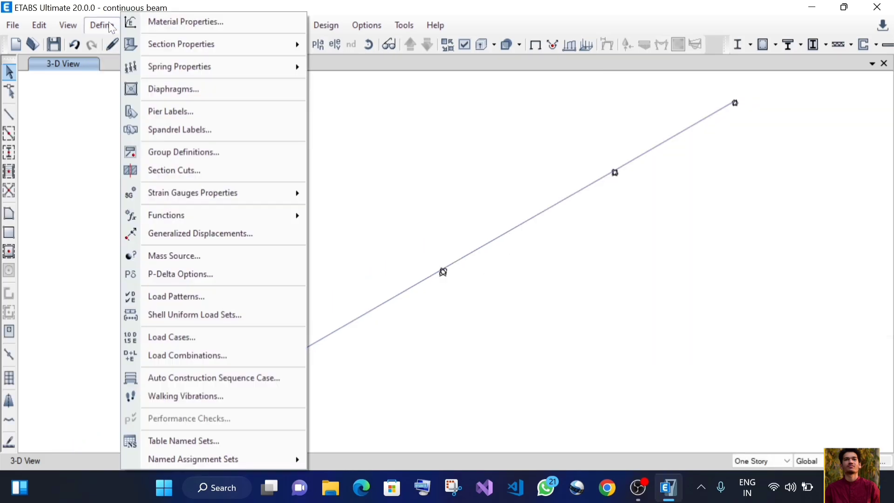
pyautogui.click(177, 297)
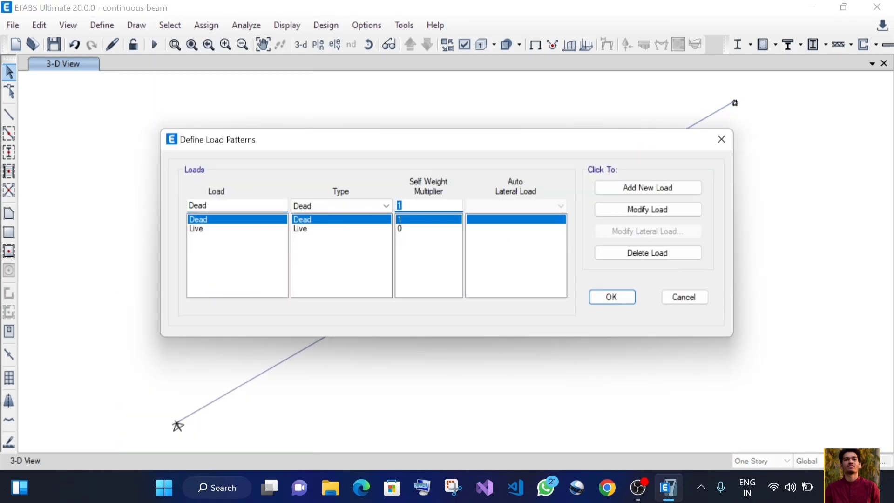
pyautogui.click(613, 206)
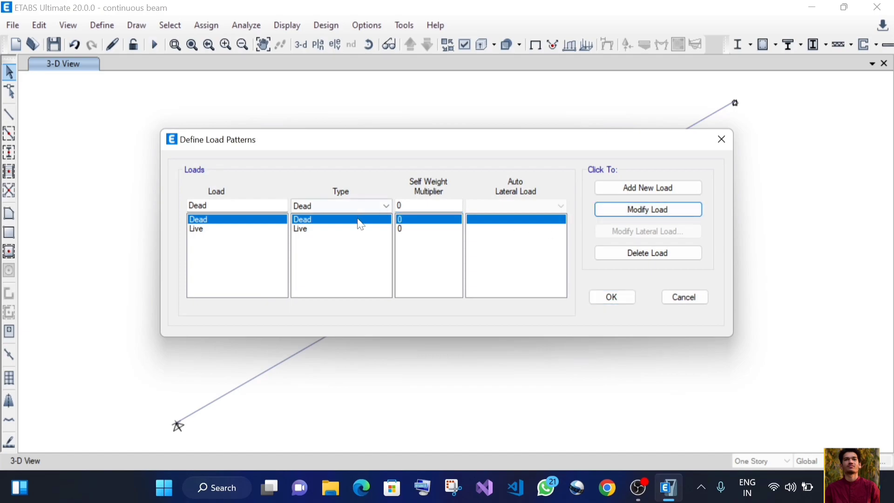
pyautogui.click(612, 297)
# Run the analysis, dismiss its messages and display the Moment 3-3 diagram of the frames for the Dead case
pyautogui.click(154, 45)
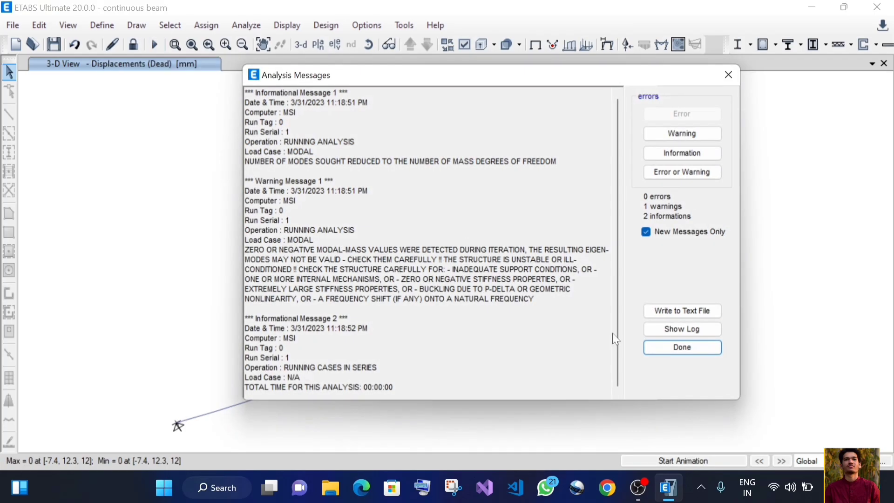
pyautogui.click(673, 348)
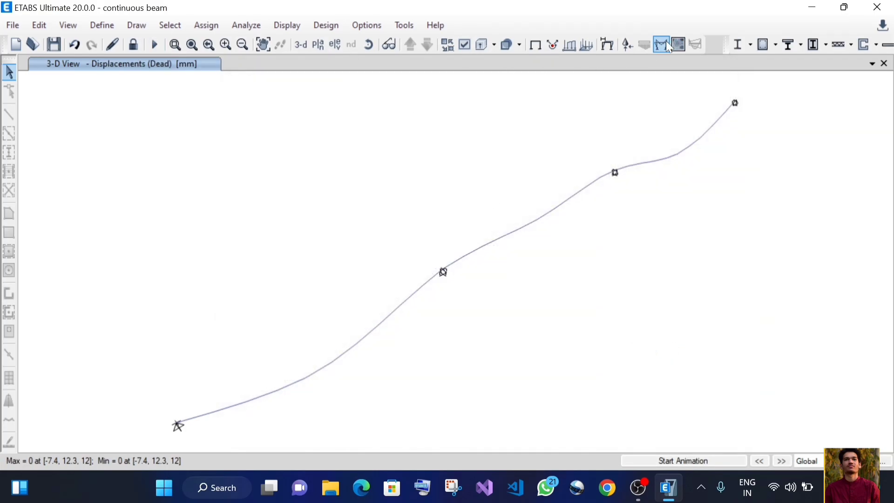
pyautogui.click(788, 425)
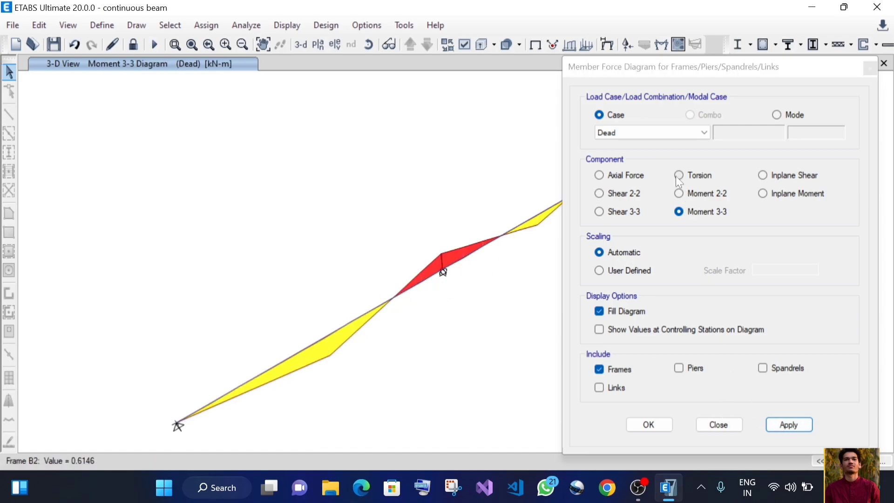
pyautogui.click(715, 424)
# Inspect the first span's detailed load, shear and moment values, including those at its far end, and close the diagram
pyautogui.moveTo(322, 342)
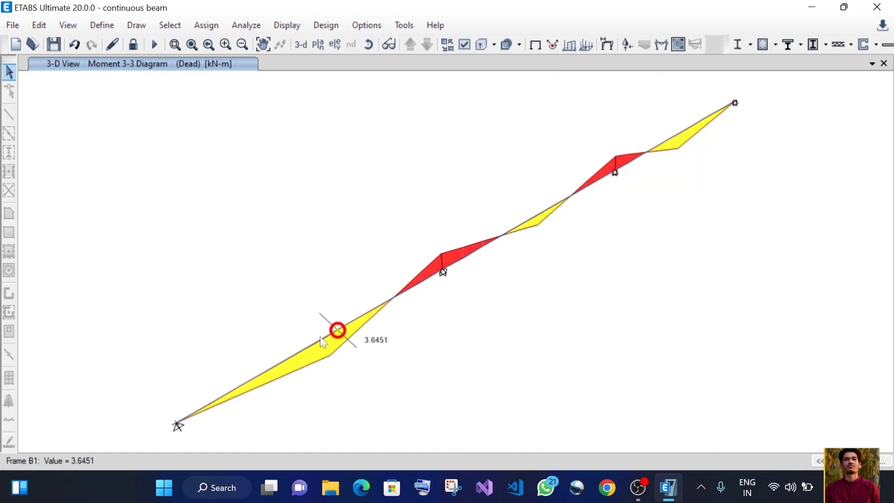
pyautogui.rightClick(343, 329)
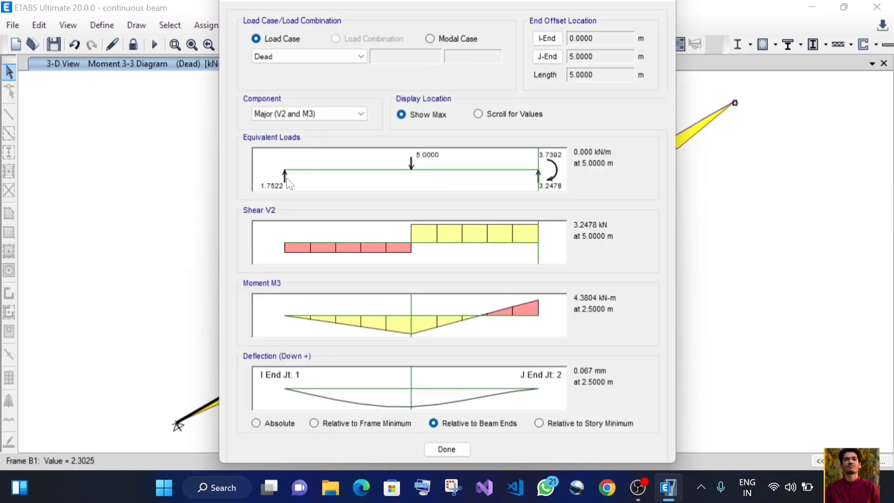
pyautogui.click(302, 182)
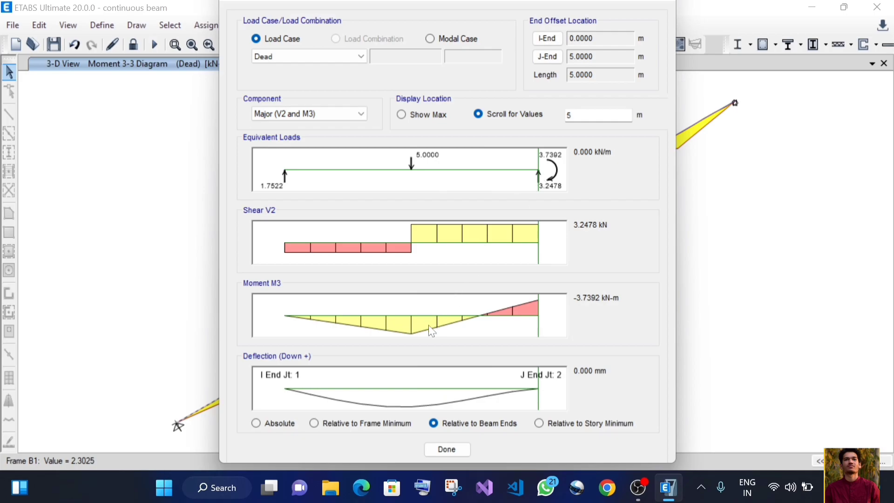
pyautogui.click(457, 451)
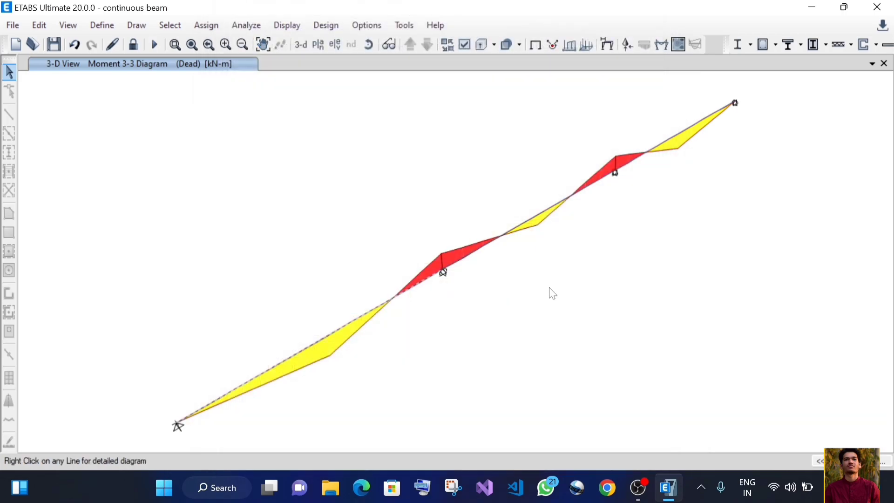
# Inspect the middle span's detailed values near midspan, compare its absolute and relative deflection options, and close the diagram
pyautogui.rightClick(536, 214)
pyautogui.click(412, 326)
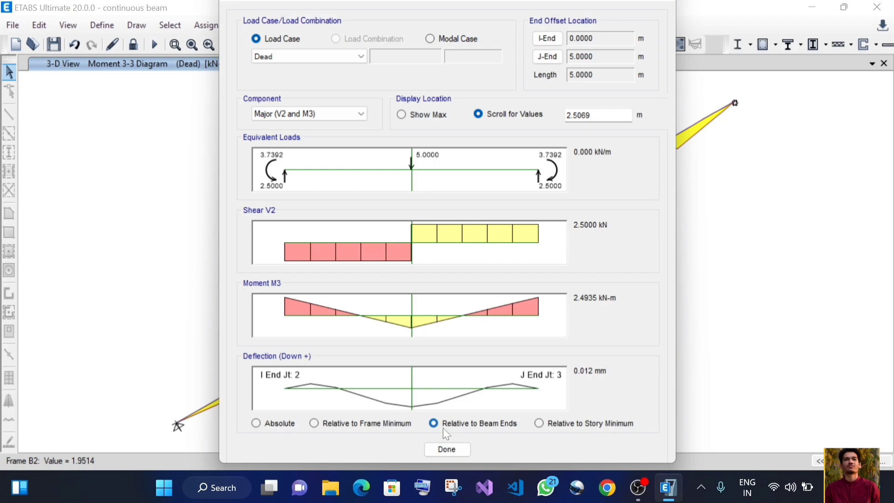
pyautogui.click(374, 423)
pyautogui.click(294, 423)
pyautogui.click(538, 423)
pyautogui.click(453, 425)
pyautogui.click(454, 449)
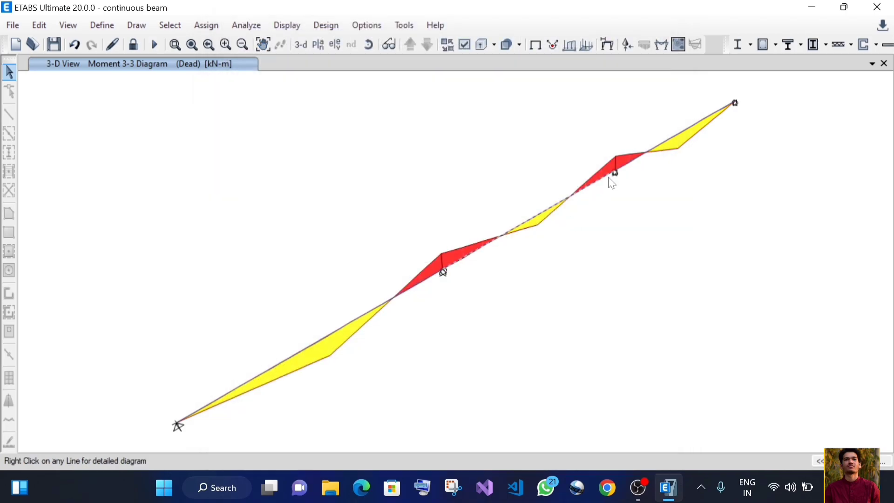
# Inspect the third span's maximum load, shear, moment and deflection values, recheck the middle span near midspan, and close each detailed diagram
pyautogui.rightClick(675, 137)
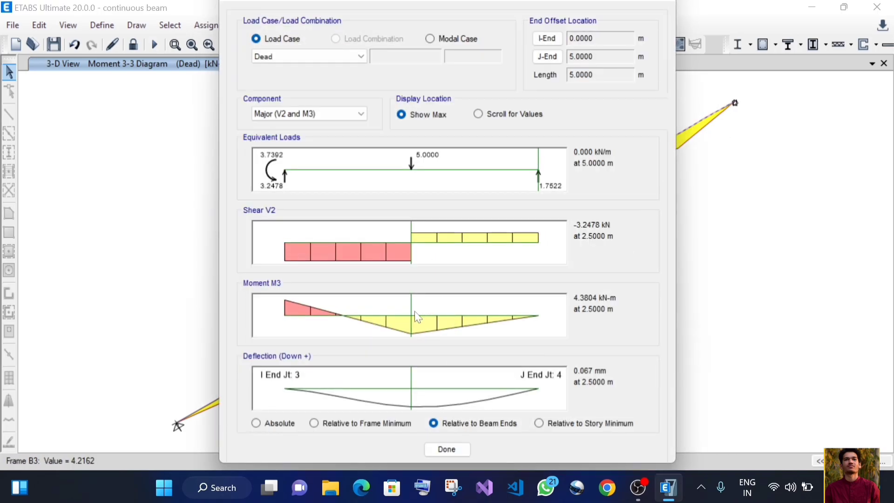
pyautogui.click(448, 449)
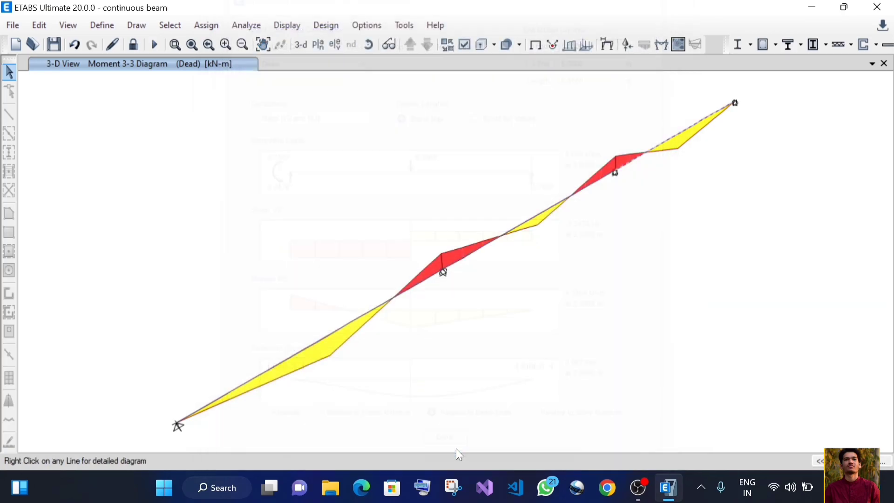
pyautogui.rightClick(536, 222)
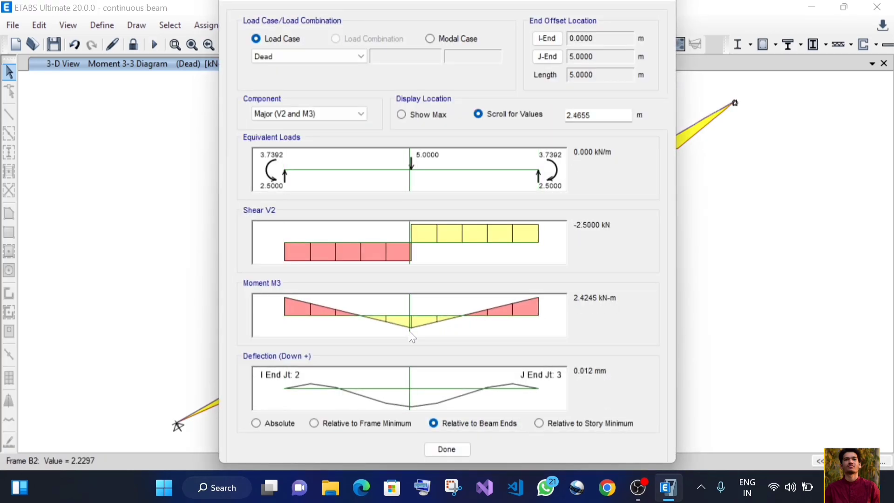
pyautogui.click(446, 449)
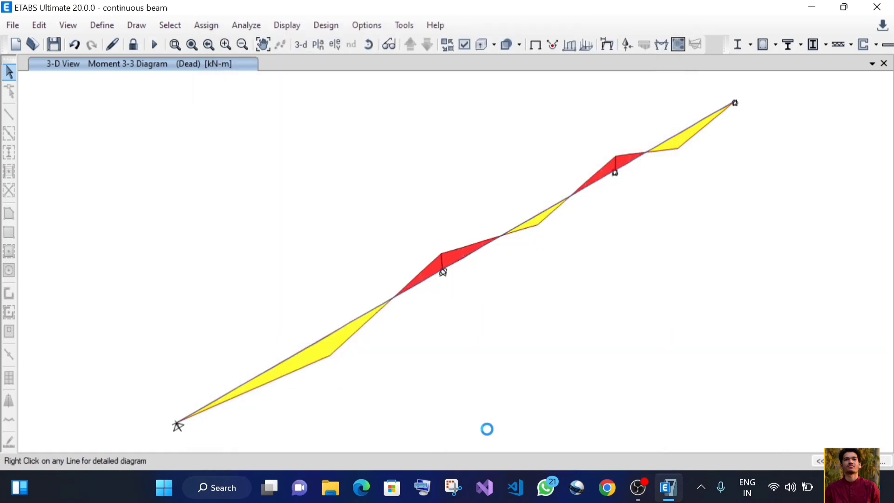
# Display the Shear 2-2 force diagram of the frames for the Dead case
pyautogui.click(661, 45)
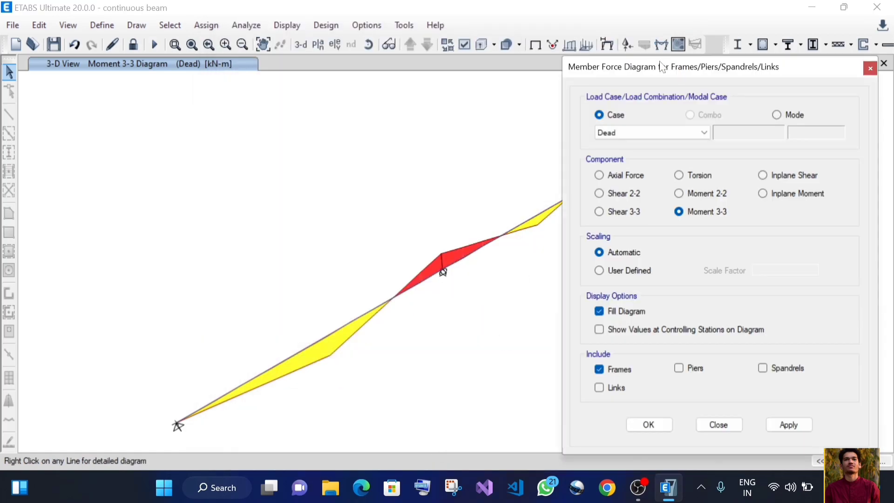
pyautogui.click(789, 425)
pyautogui.click(719, 425)
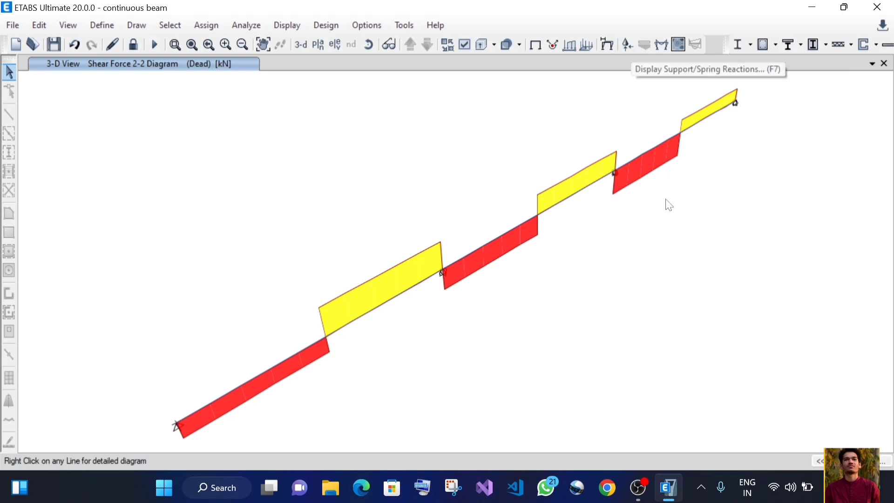
# Return to the unlocked, undeformed model and review the Massless material's data through the ConcBm frame section's properties
pyautogui.press('F4')
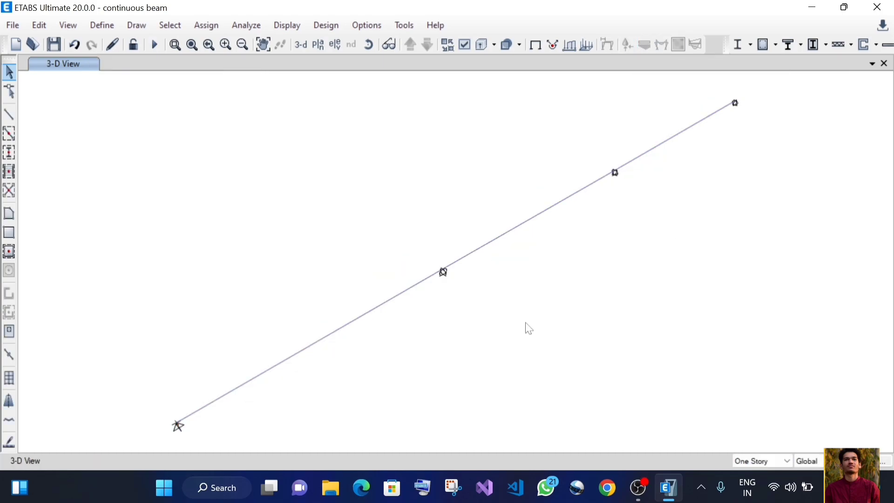
pyautogui.click(97, 27)
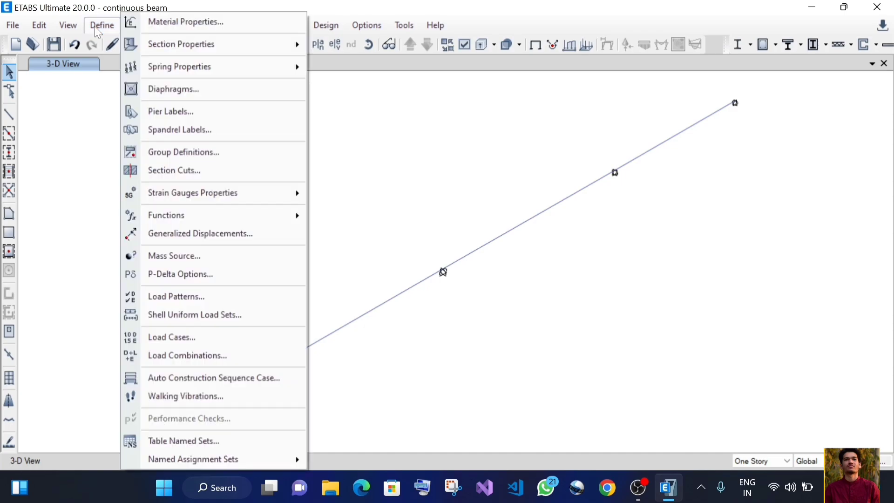
pyautogui.moveTo(174, 47)
pyautogui.click(325, 47)
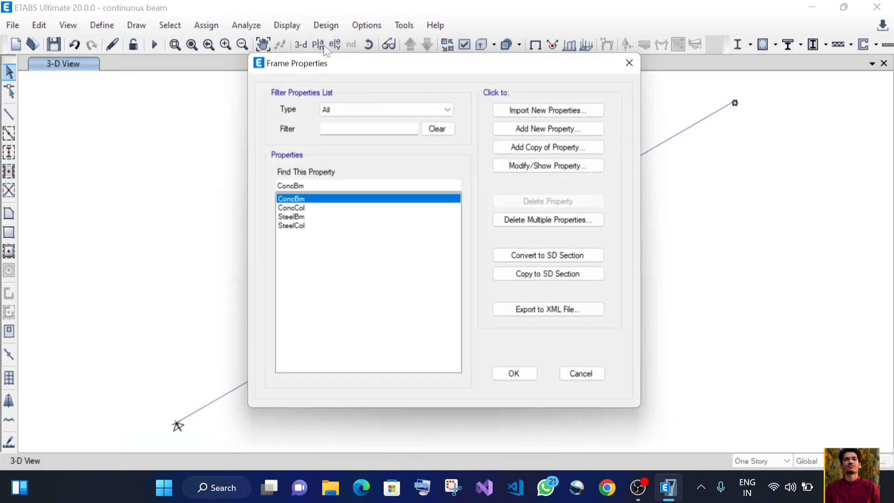
pyautogui.click(522, 166)
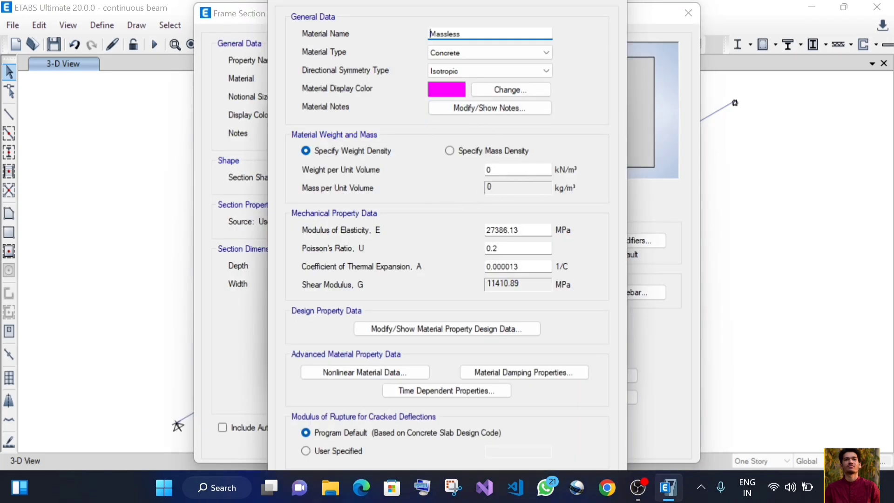
pyautogui.press('Return')
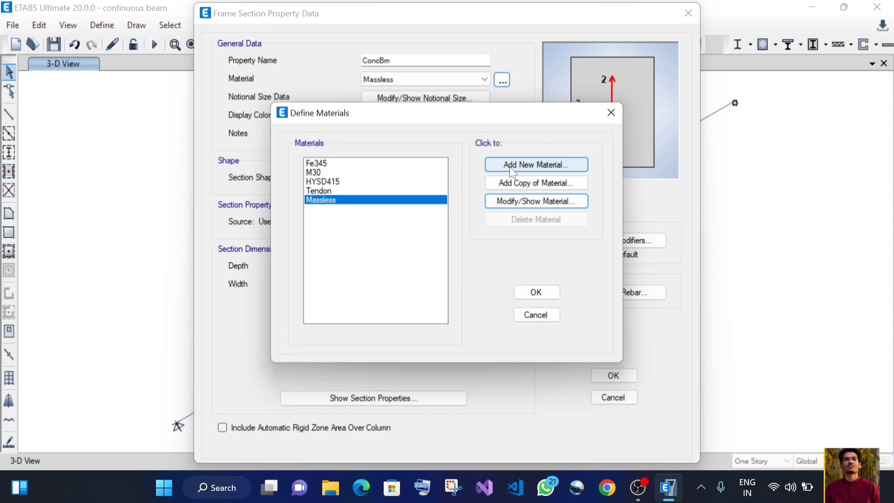
pyautogui.click(535, 292)
pyautogui.click(607, 369)
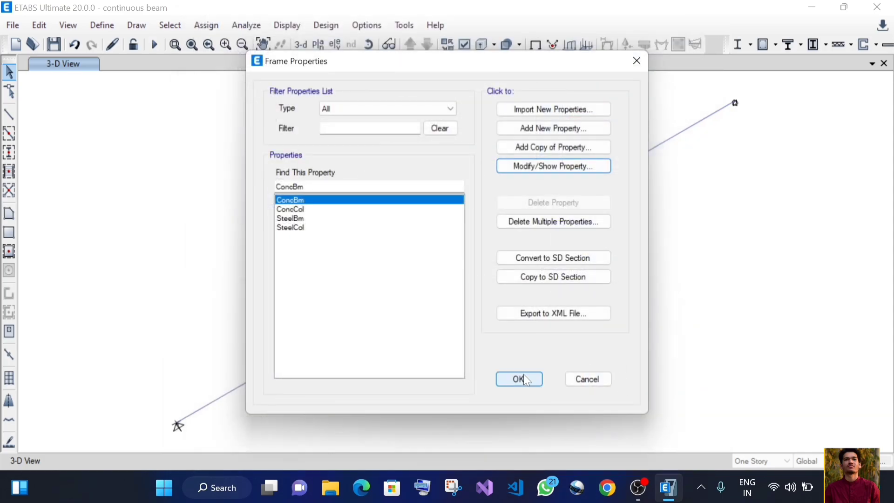
pyautogui.click(519, 379)
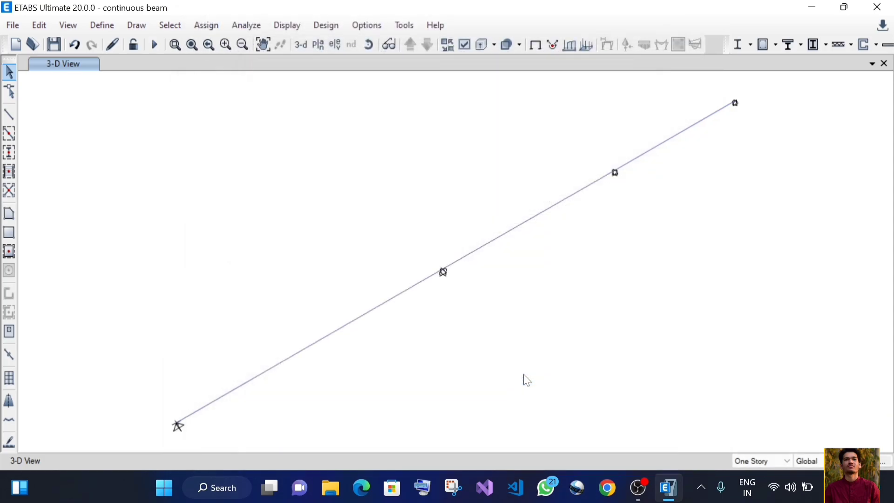
# Look up the Massless material in the list of defined materials and close the list without changes
pyautogui.click(115, 28)
pyautogui.click(148, 23)
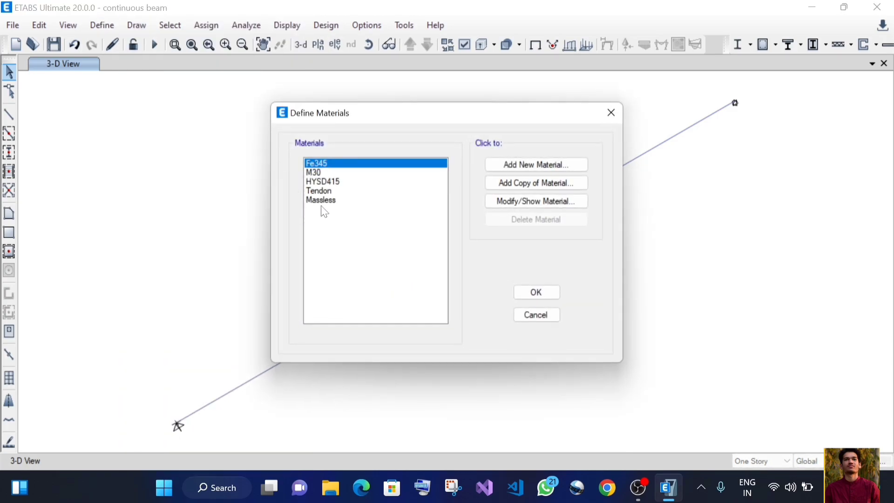
pyautogui.click(322, 200)
pyautogui.click(534, 317)
# Rerun the analysis, dismiss its messages and display the Moment 3-3 diagram for the Dead case
pyautogui.click(154, 44)
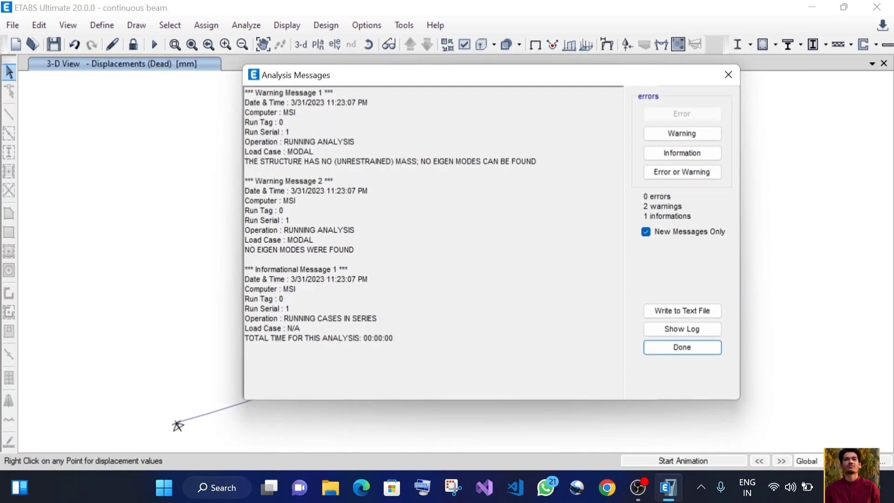
pyautogui.click(680, 347)
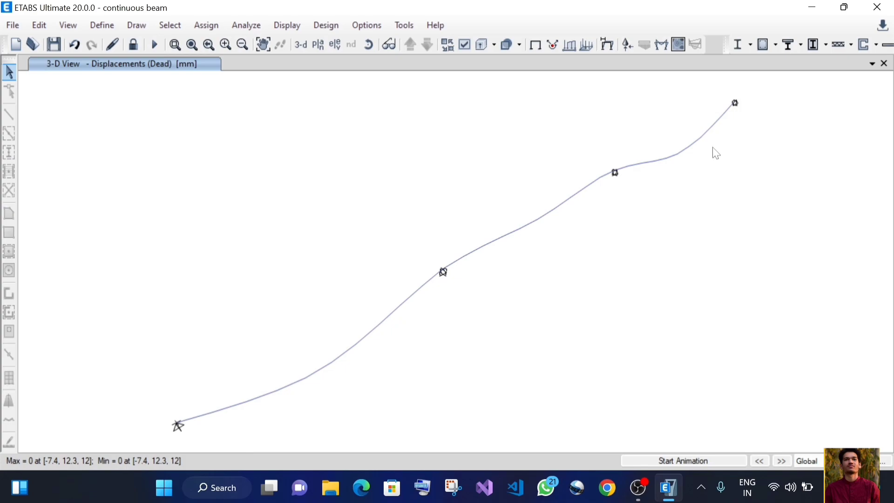
pyautogui.click(661, 46)
pyautogui.click(797, 427)
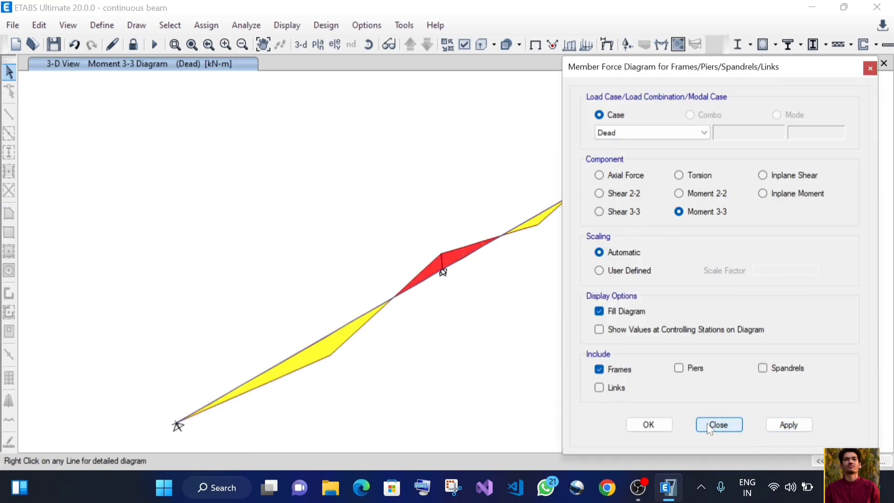
pyautogui.click(709, 426)
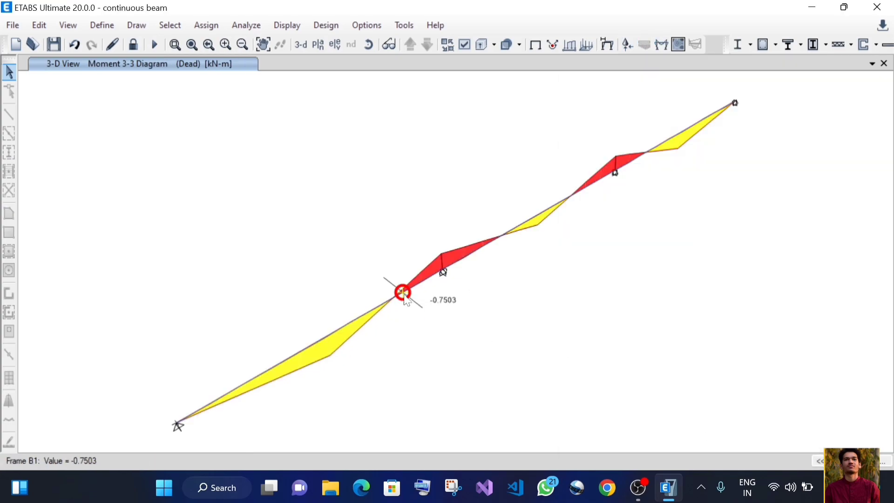
# Scroll through the middle span's detailed values near midspan, inspect the first span's maximum shear and moment values, and close both diagrams
pyautogui.rightClick(535, 217)
pyautogui.click(478, 114)
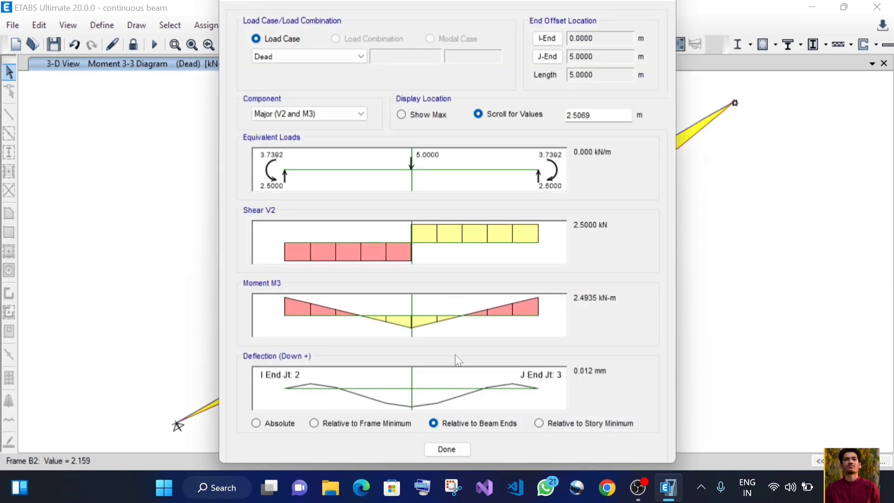
pyautogui.click(463, 451)
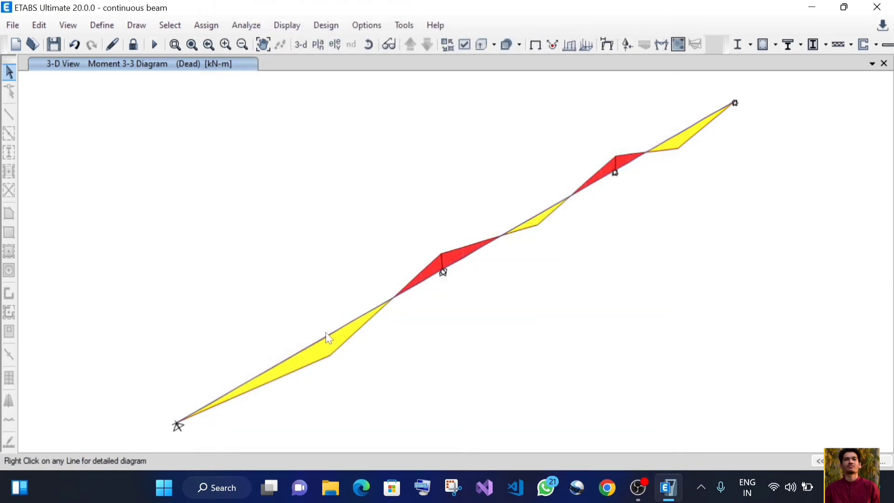
pyautogui.rightClick(323, 334)
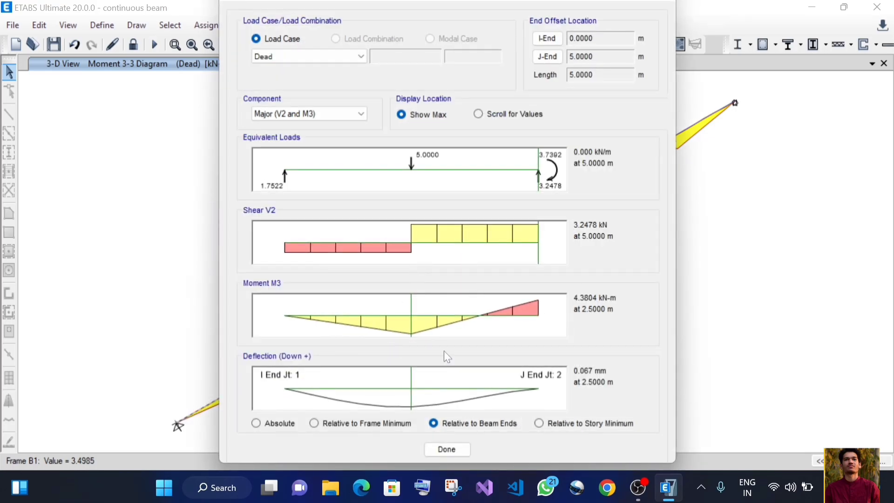
pyautogui.moveTo(302, 182)
pyautogui.mouseDown()
pyautogui.moveTo(531, 180)
pyautogui.moveTo(304, 181)
pyautogui.mouseUp()
pyautogui.click(446, 449)
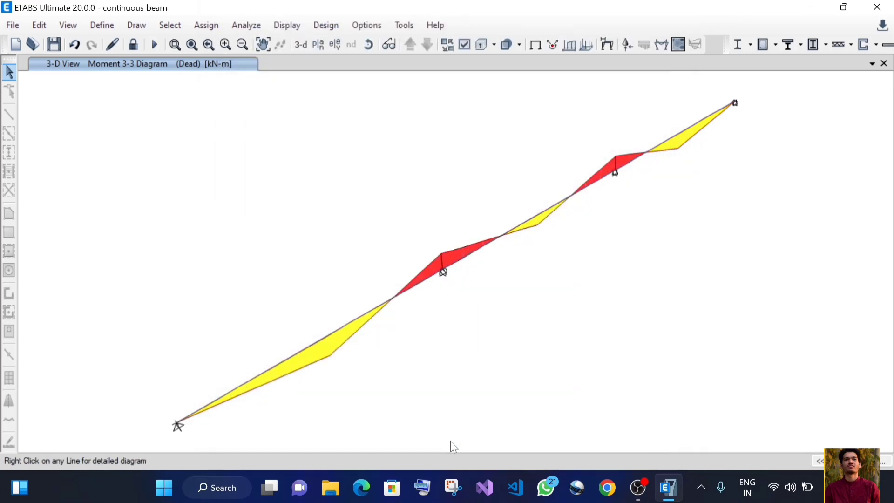